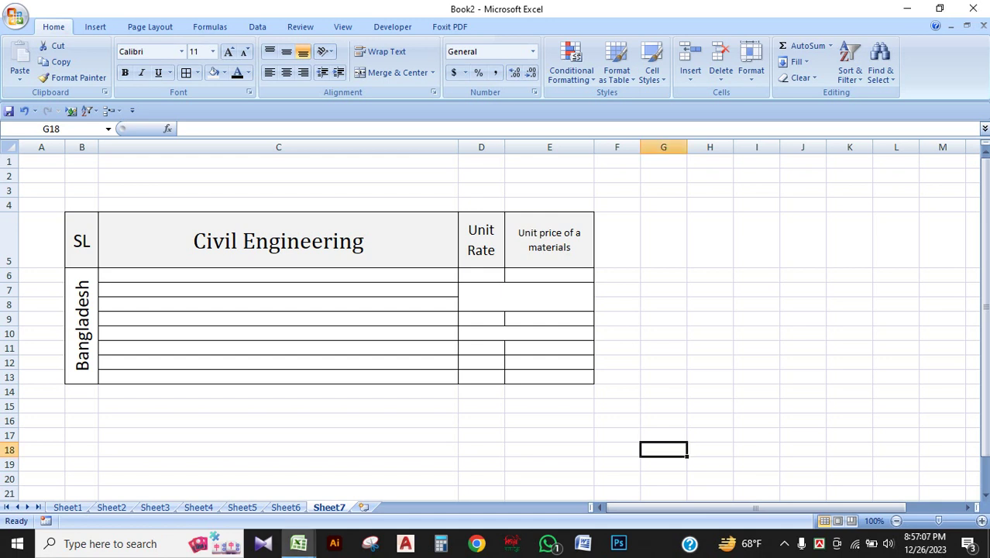
Unmerge the merged cells in the range D7:E13 under the Unit Rate and Unit price headings.
left_click_drag(504, 296, 573, 378)
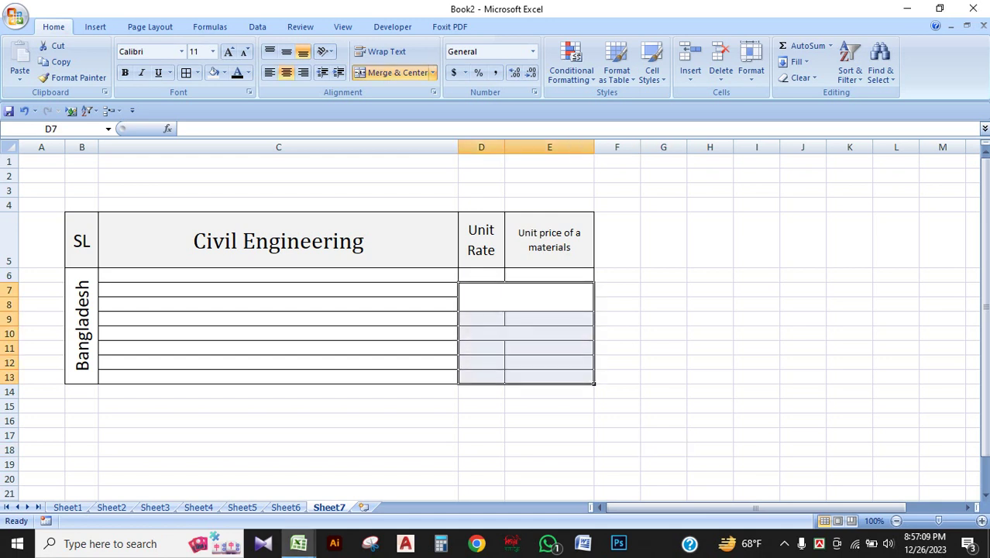
left_click(396, 72)
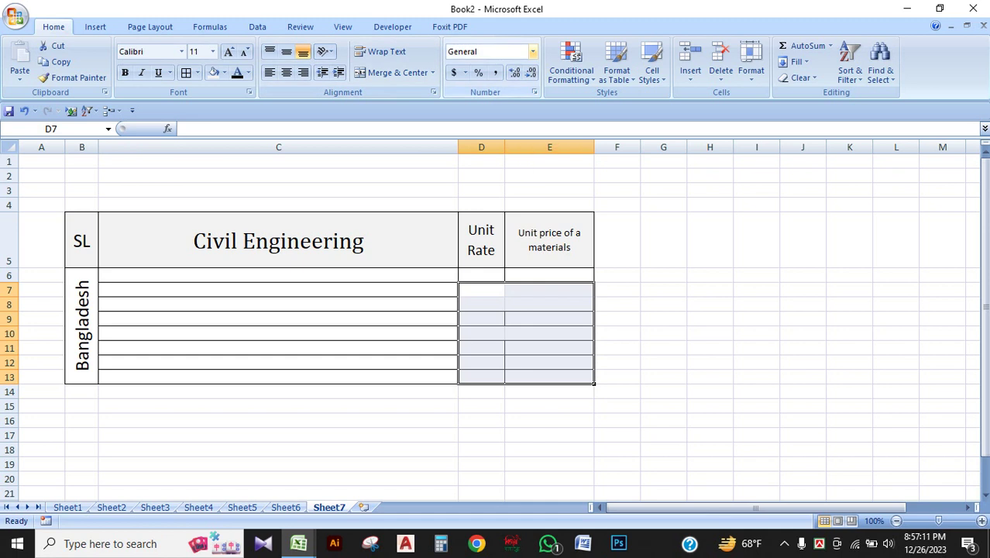
Look through the available number formats for the selected range, from General to Text, without applying one.
left_click(532, 51)
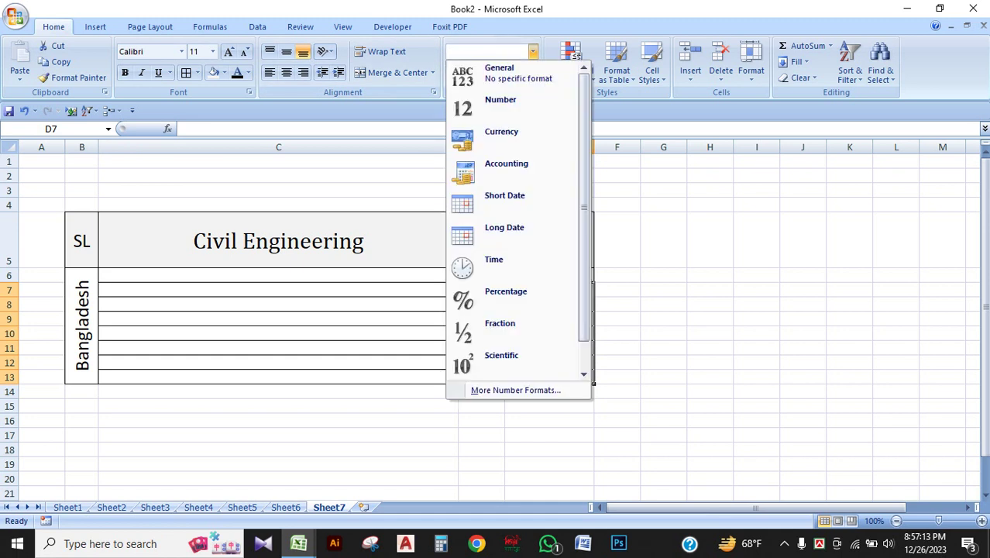
key("Down")
key("Down")
key("Down")
key("Down")
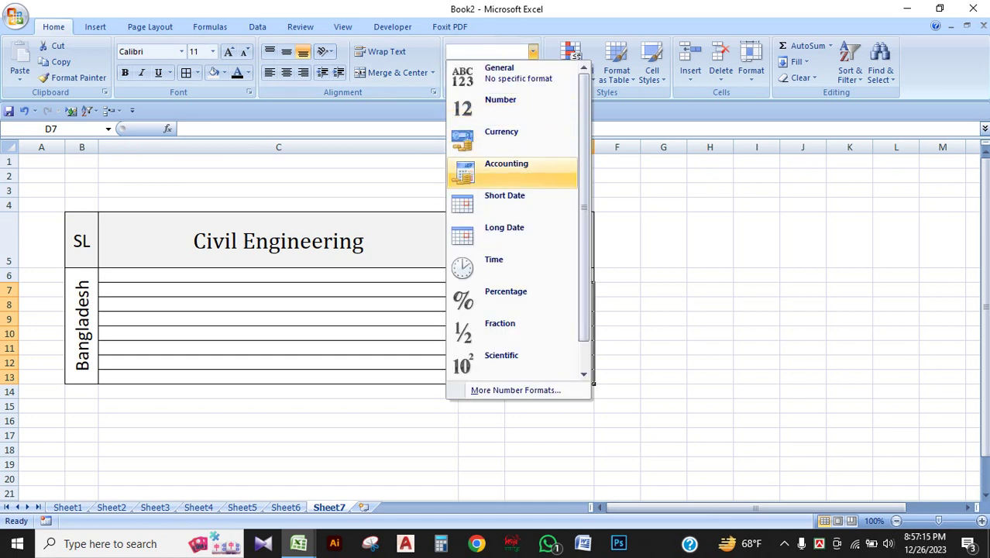
key("Down")
key("Down")
key("Down")
key("Down")
key("Down")
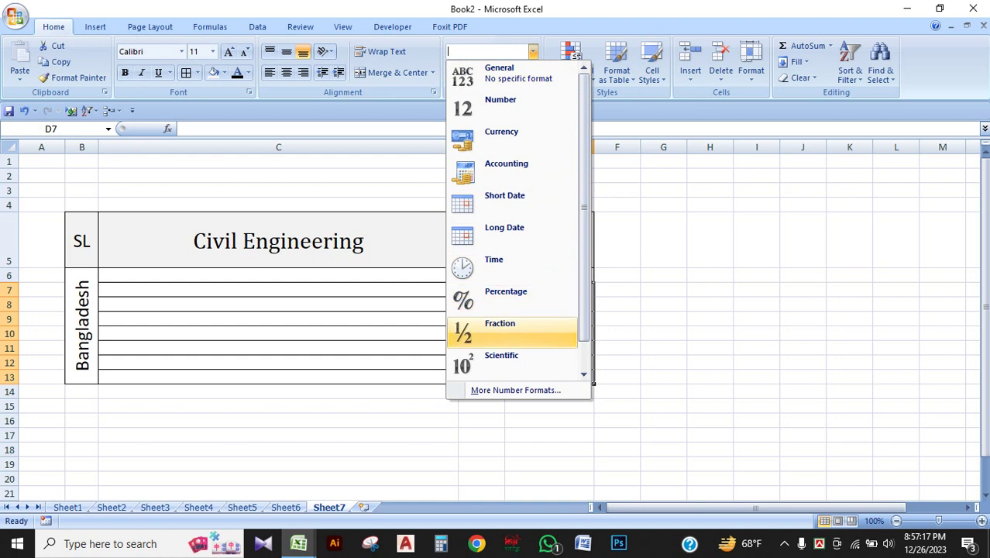
key("Down")
key("Down")
key("Up")
key("Up")
key("Up")
key("Up")
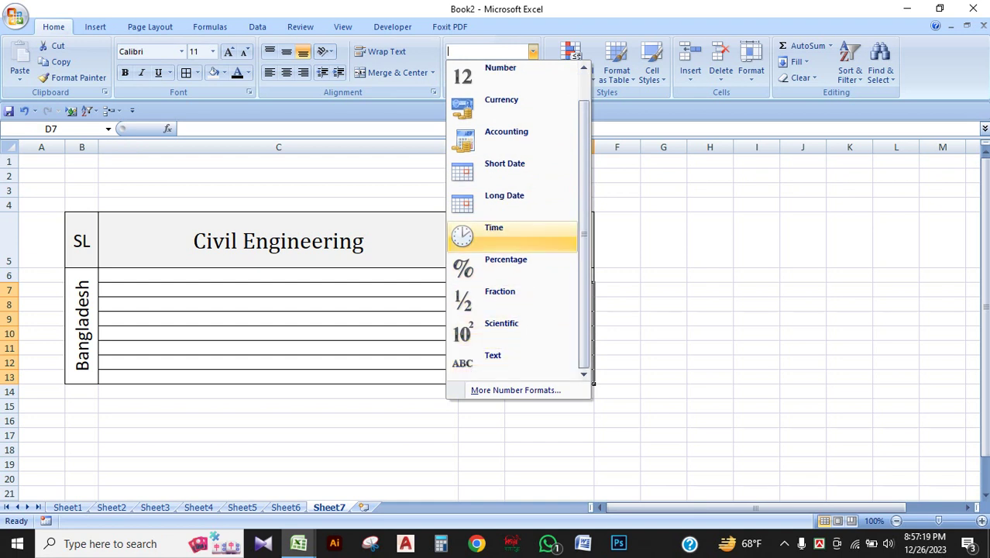
key("Escape")
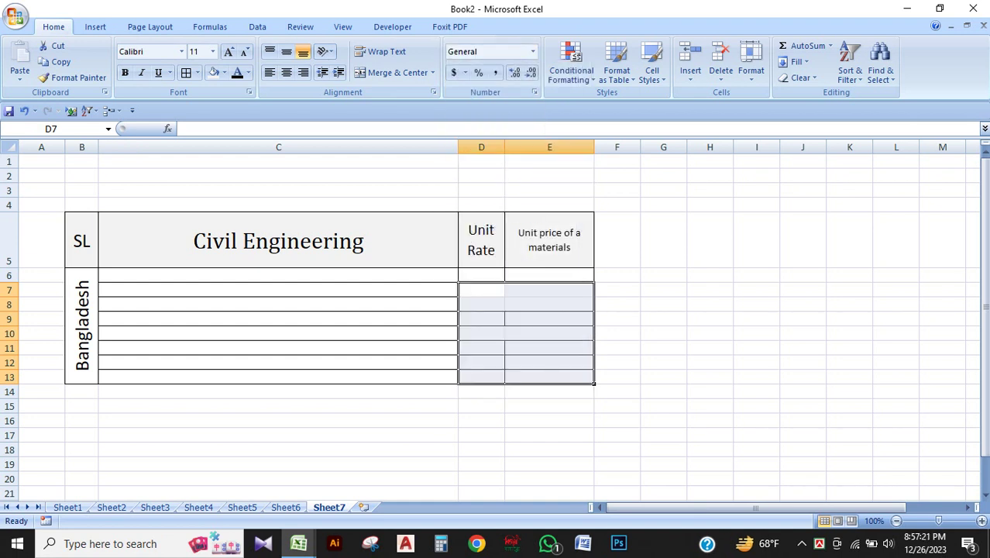
Apply all borders to the cells in D7:E13 to restore the table grid.
left_click(186, 73)
left_click(756, 319)
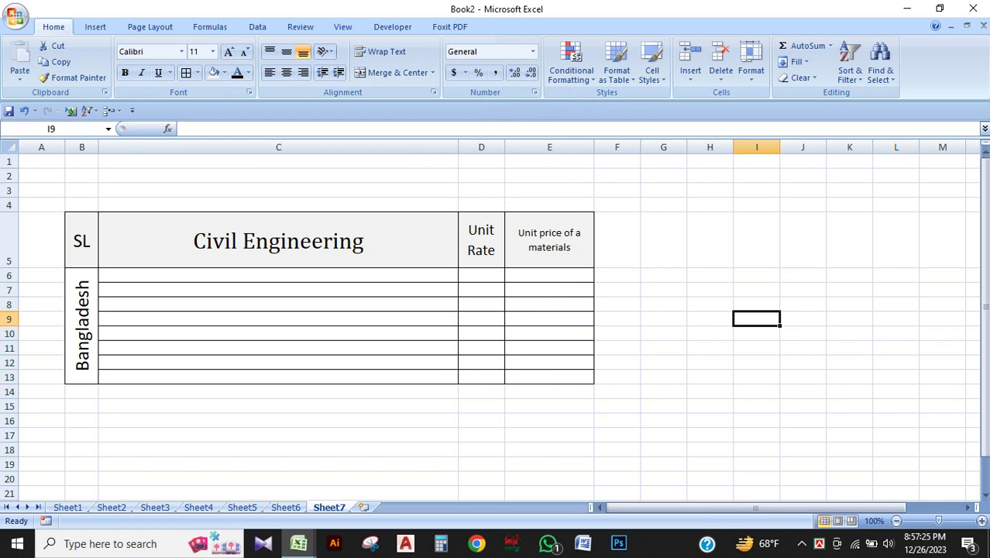
left_click(710, 319)
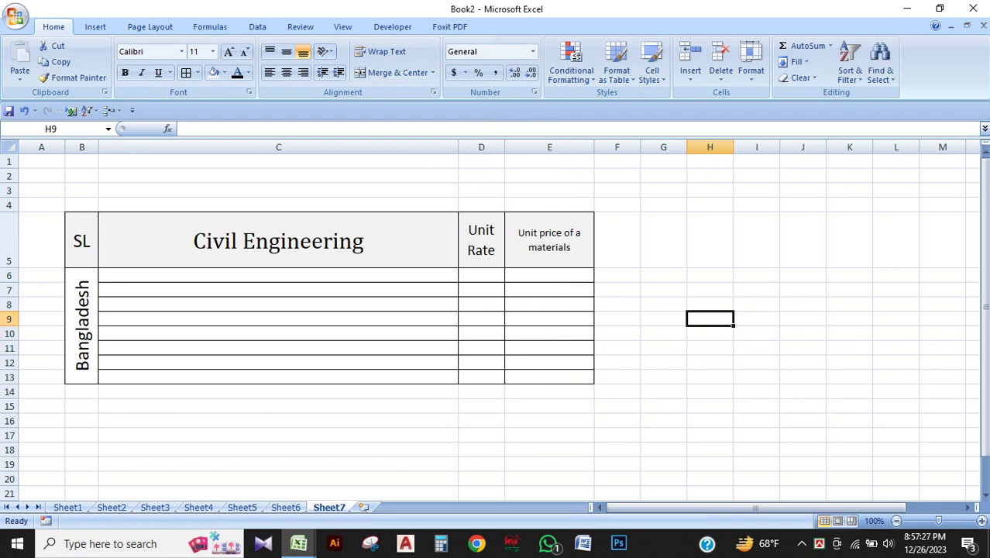
Enter 20000 in cell E6 as the first unit price of materials.
left_click(550, 275)
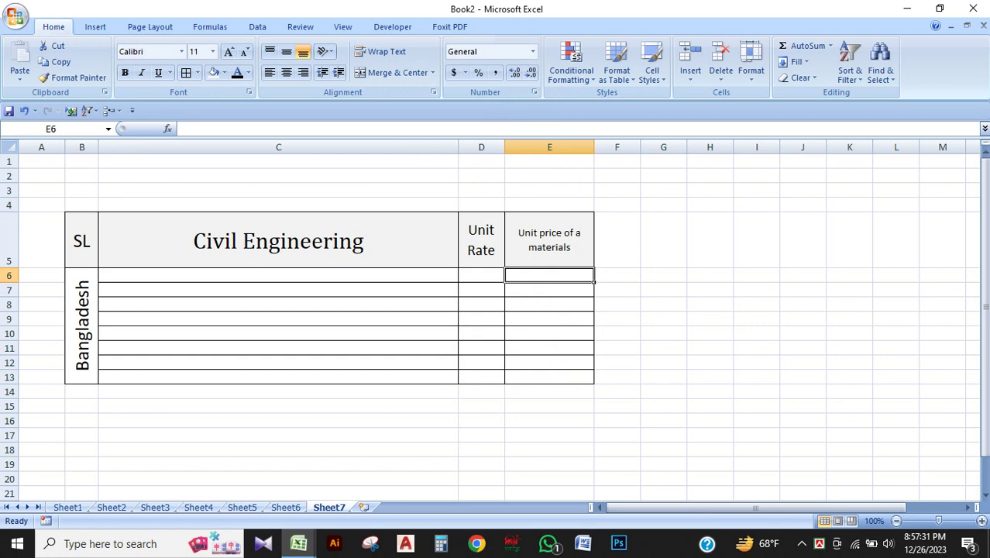
type("20000")
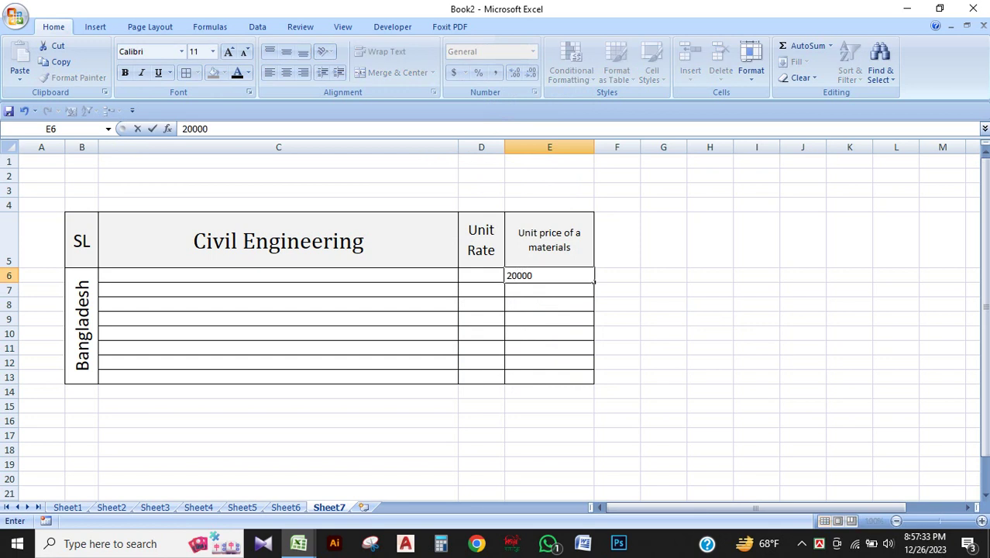
left_click(709, 289)
left_click(549, 276)
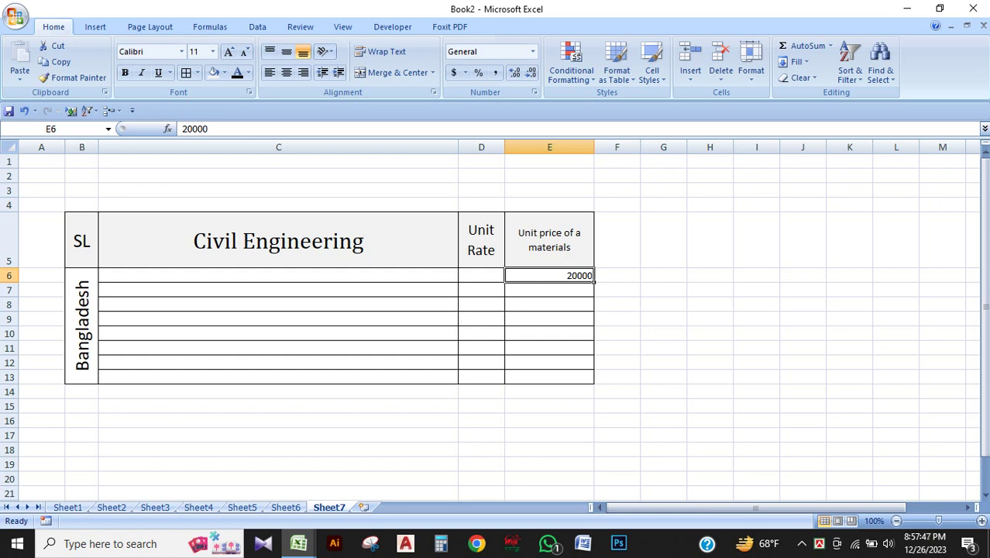
left_click(663, 334)
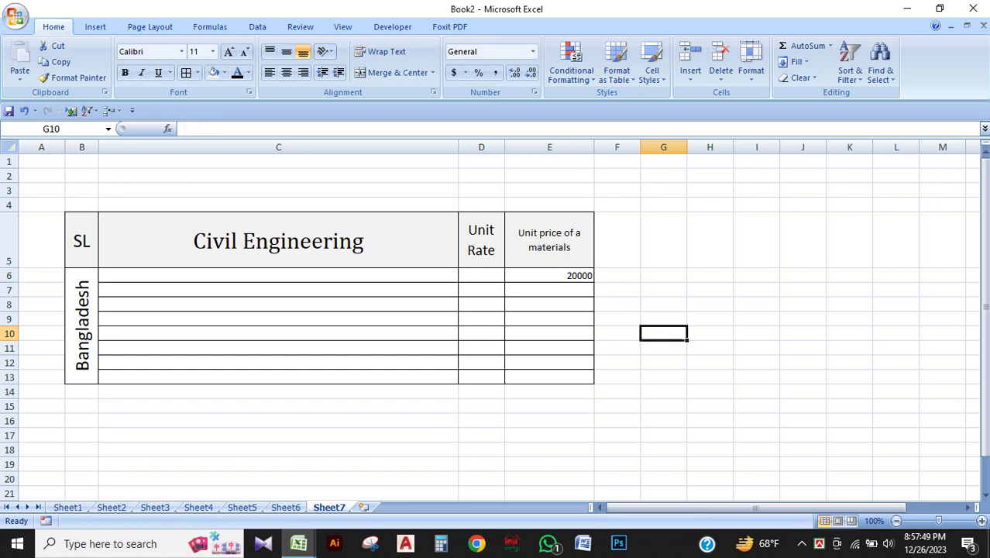
Apply the Comma Style number format to the unit price cells E6:E13.
left_click_drag(549, 276, 549, 377)
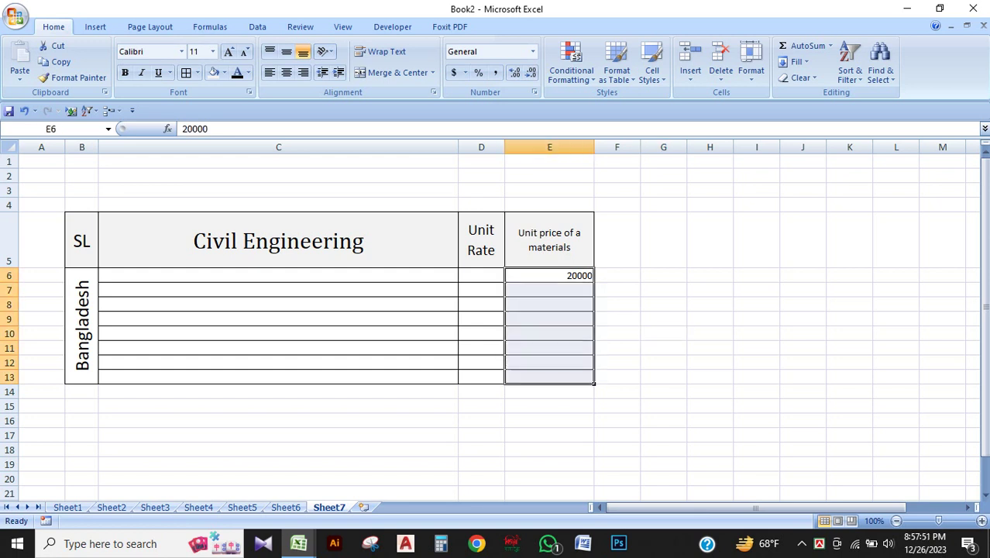
left_click(495, 72)
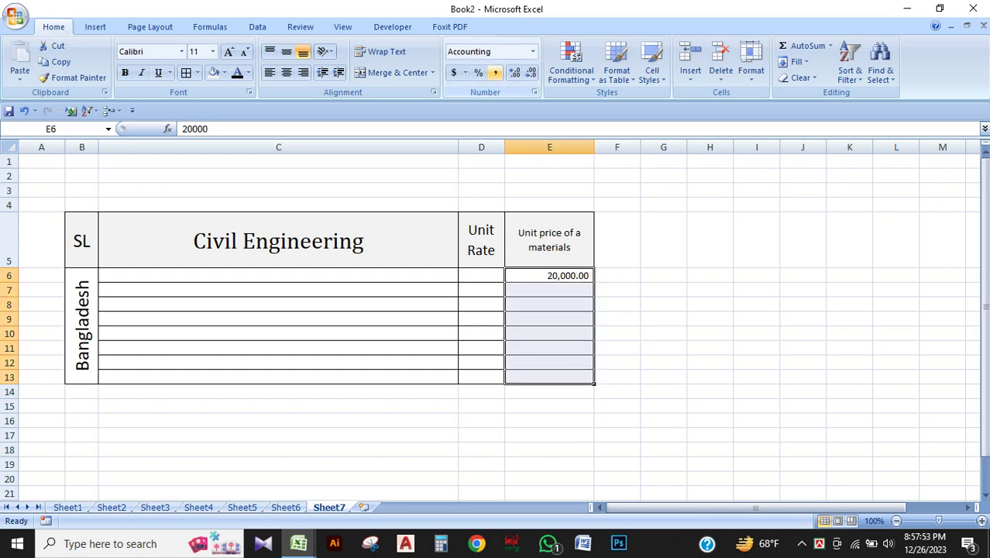
left_click(710, 319)
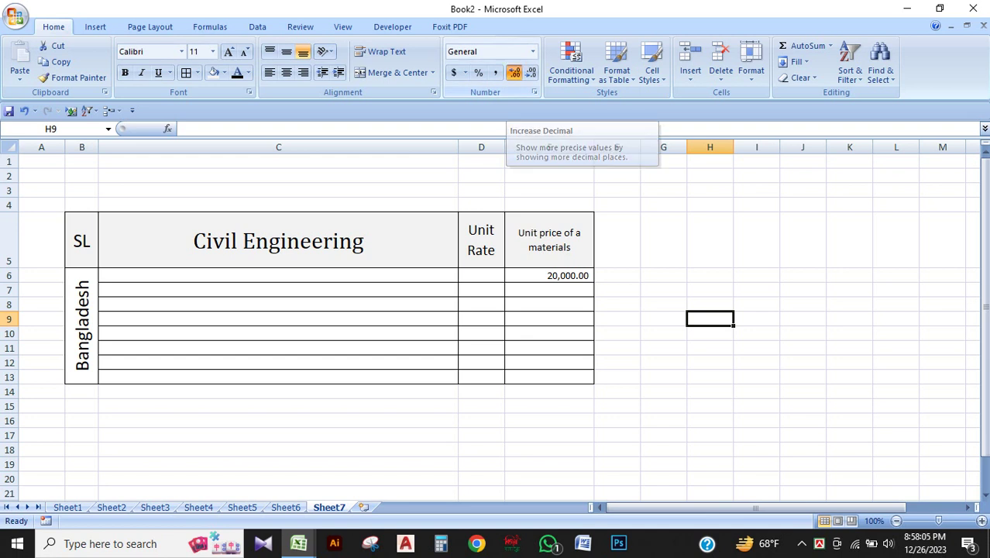
Increase the decimal places of the unit price in E6 to seven.
left_click_drag(549, 276, 549, 377)
left_click(549, 276)
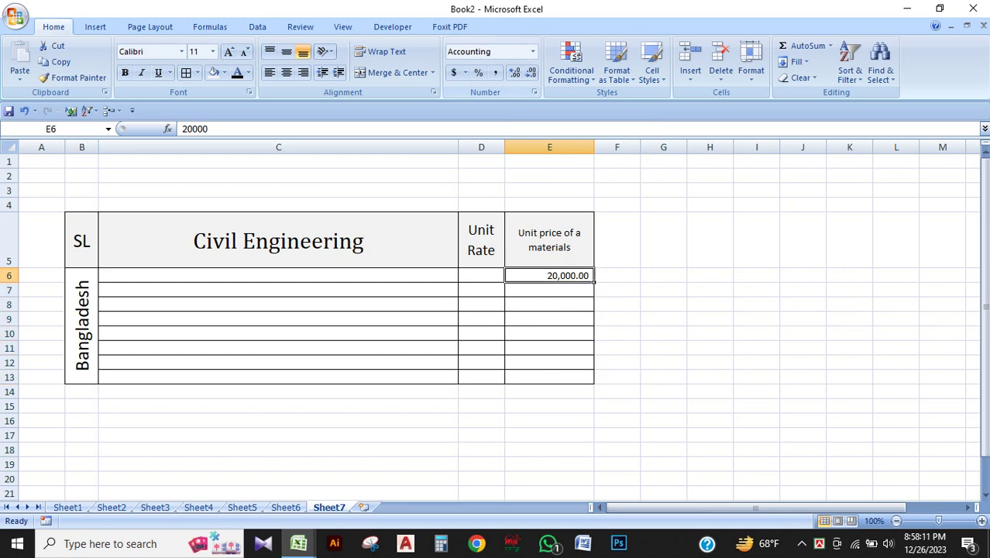
left_click(513, 72)
left_click(514, 72)
left_click(513, 72)
left_click(514, 72)
left_click(513, 72)
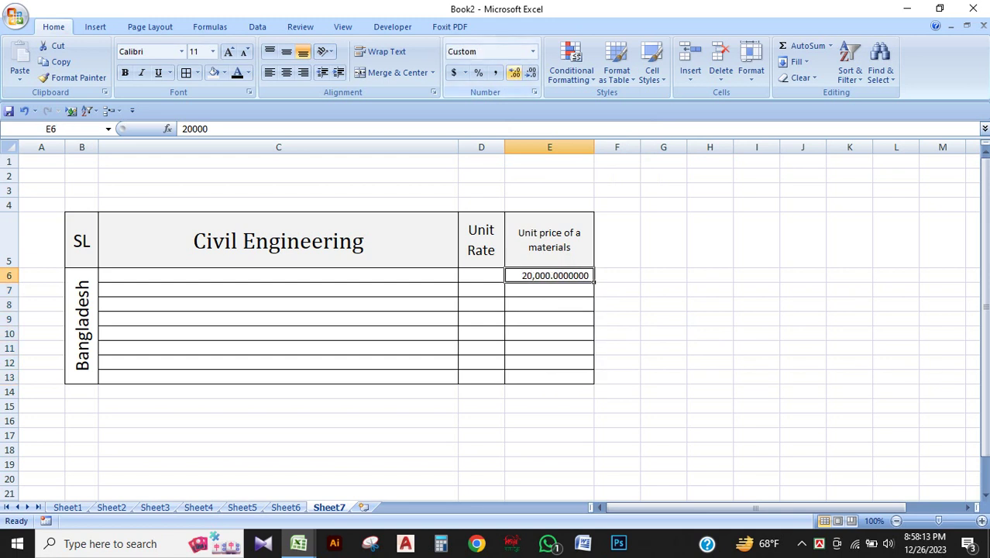
Decrease the decimal places of the unit price in E6 to two.
left_click(530, 72)
left_click(530, 72)
left_click(530, 72)
left_click(530, 72)
left_click(530, 72)
left_click(756, 241)
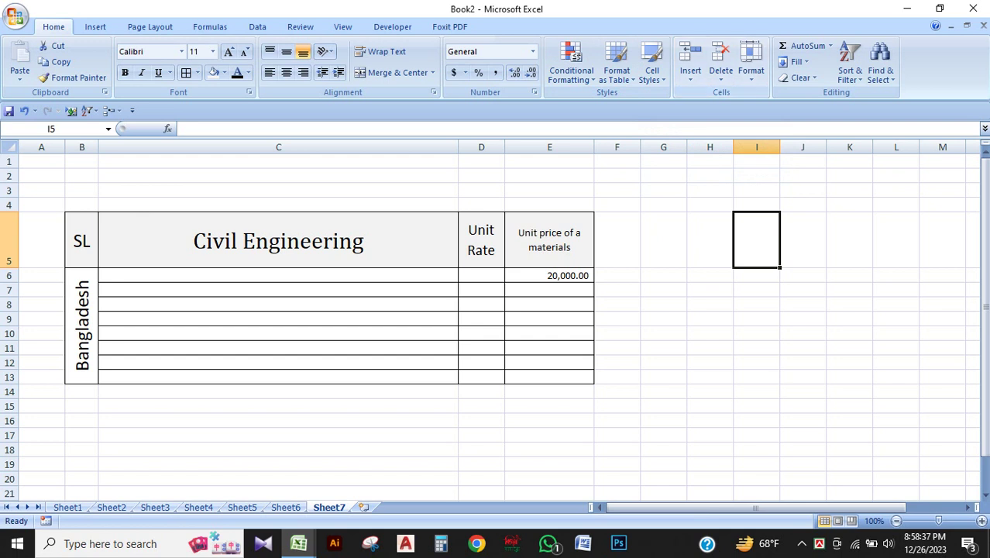
left_click(756, 363)
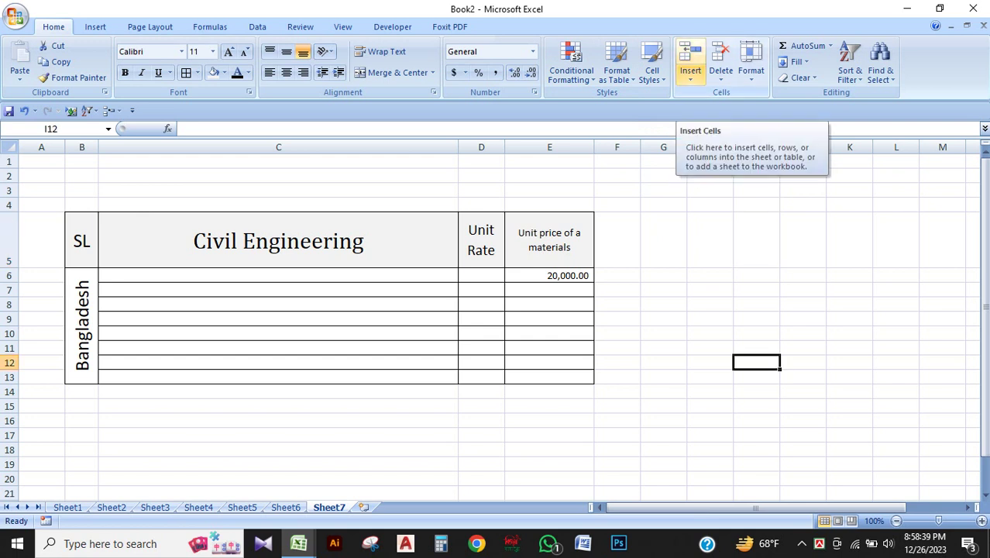
left_click(709, 290)
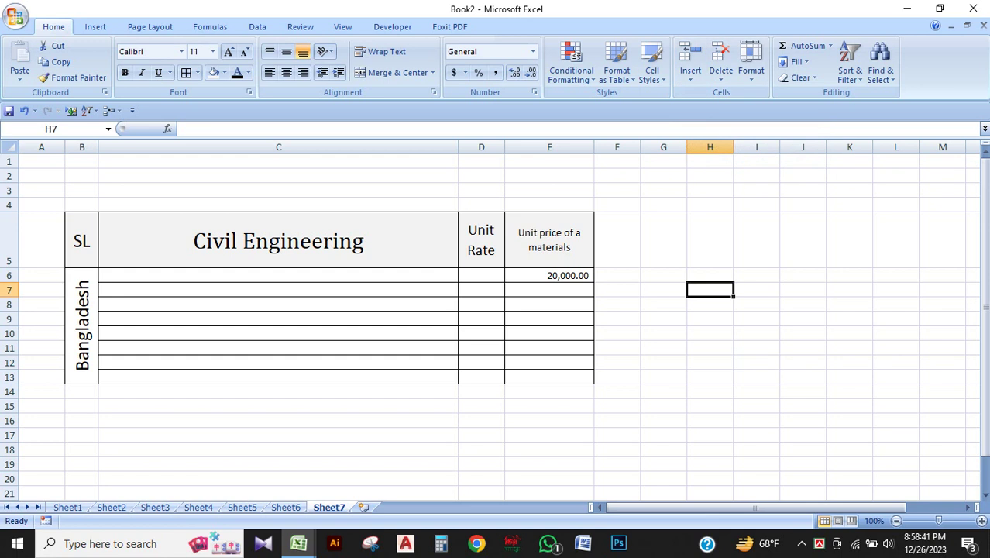
left_click(278, 290)
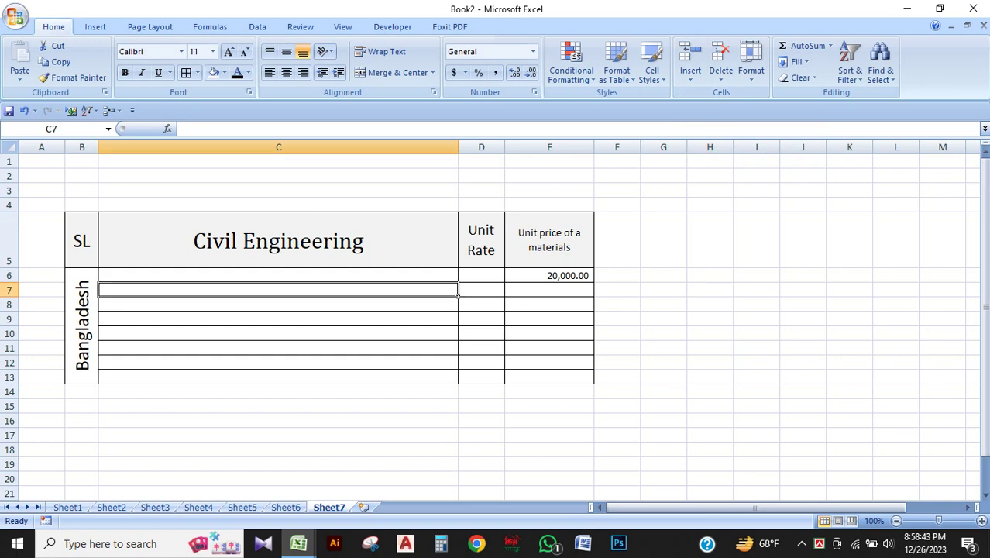
left_click(278, 191)
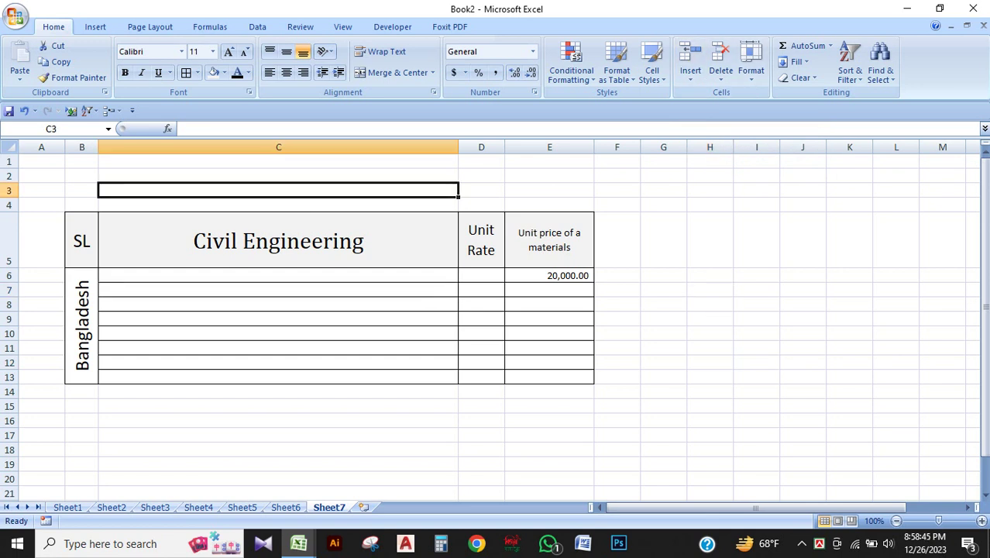
left_click(82, 325)
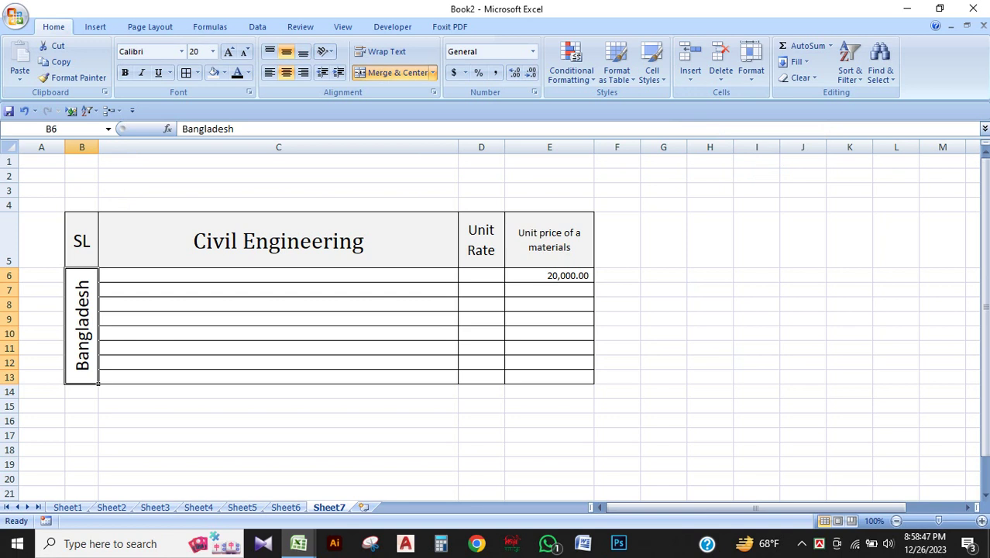
left_click(278, 241)
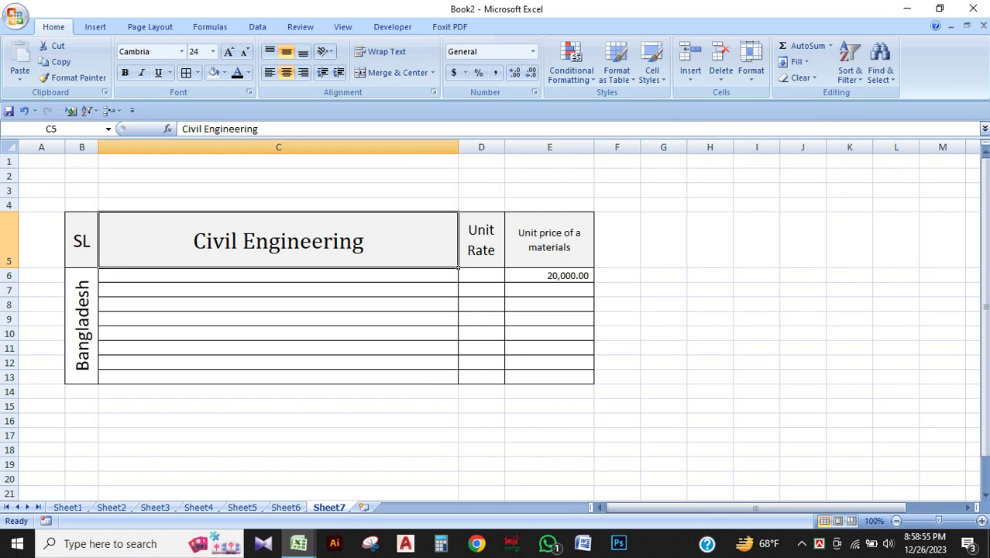
left_click(803, 377)
left_click(278, 276)
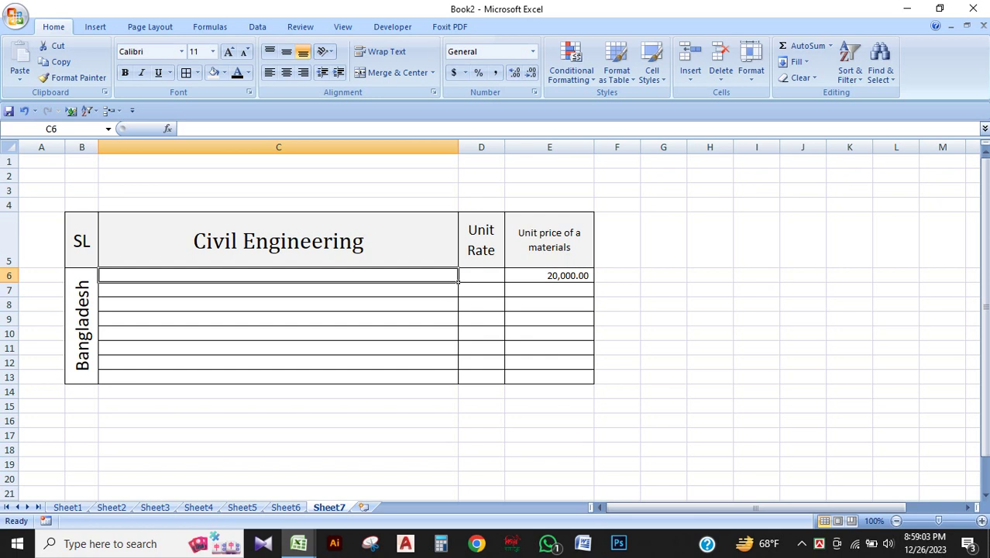
left_click(663, 392)
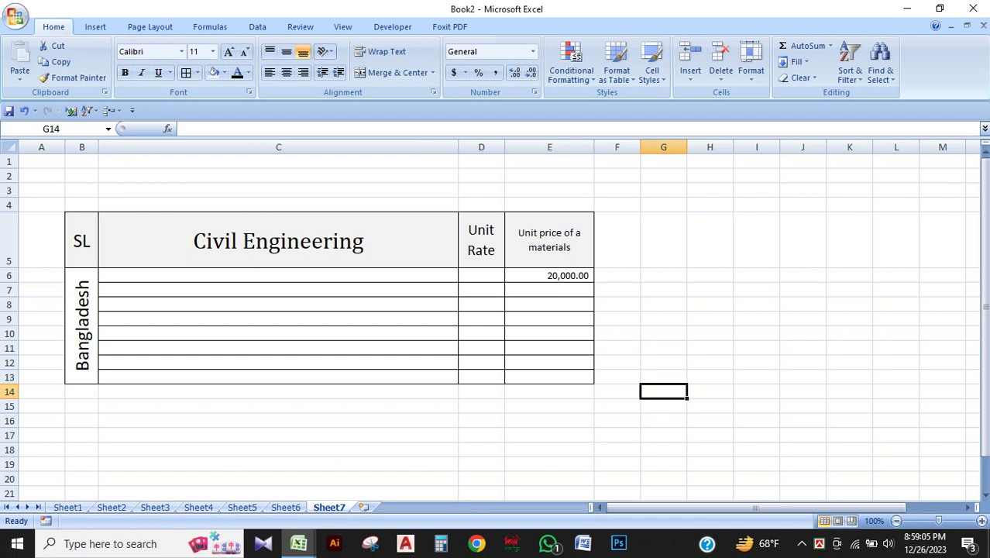
left_click(278, 305)
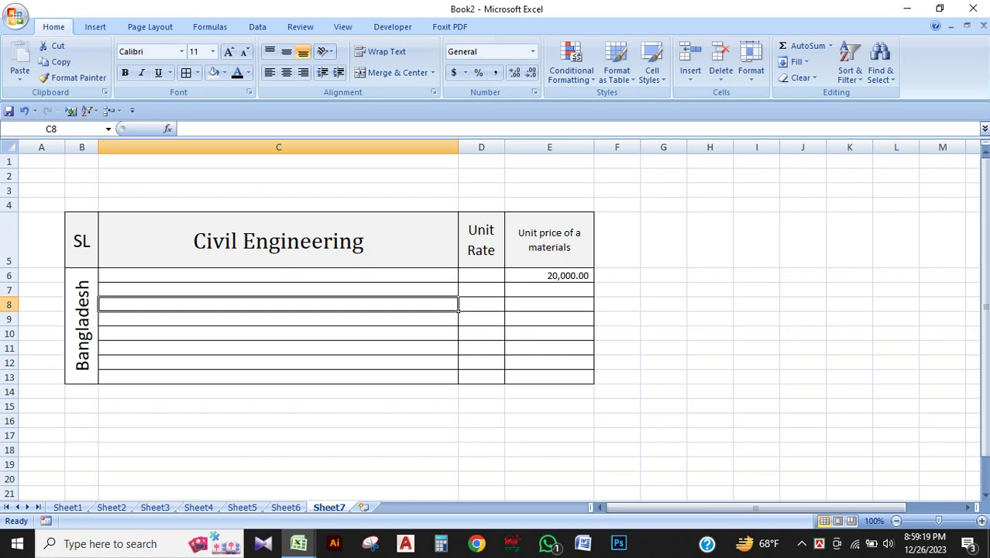
left_click(82, 325)
left_click(279, 289)
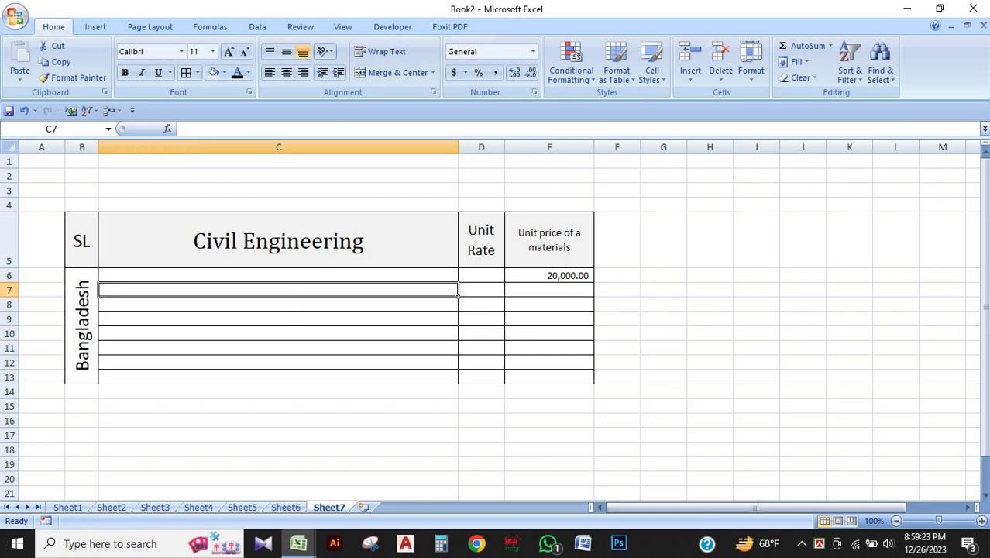
left_click(278, 240)
left_click(82, 241)
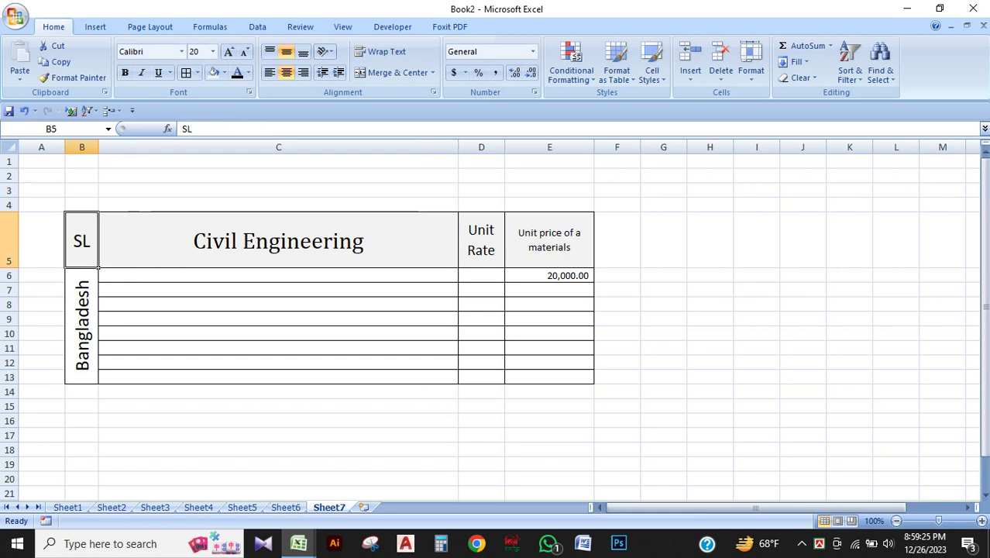
left_click(453, 276)
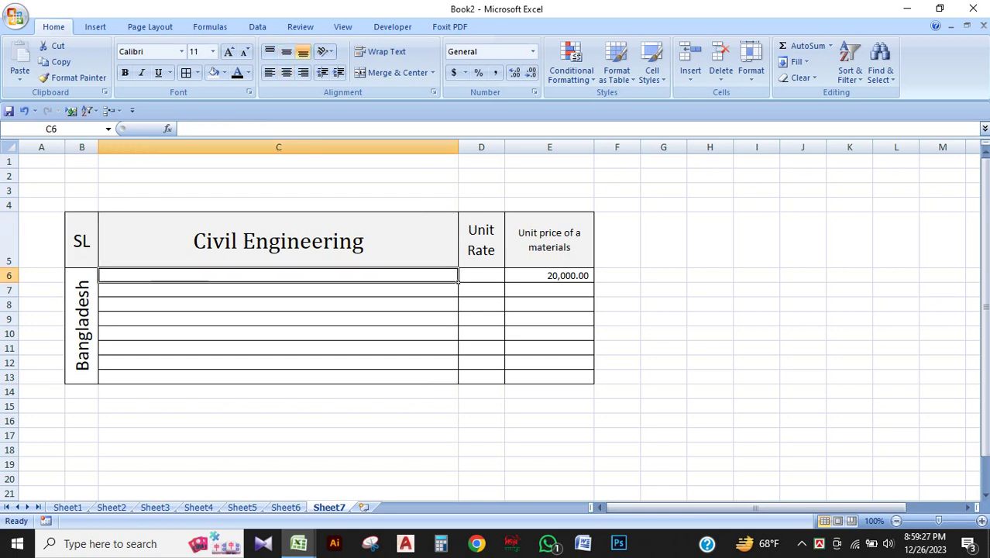
Insert a new sheet column between the SL column and the Civil Engineering column.
left_click(456, 266)
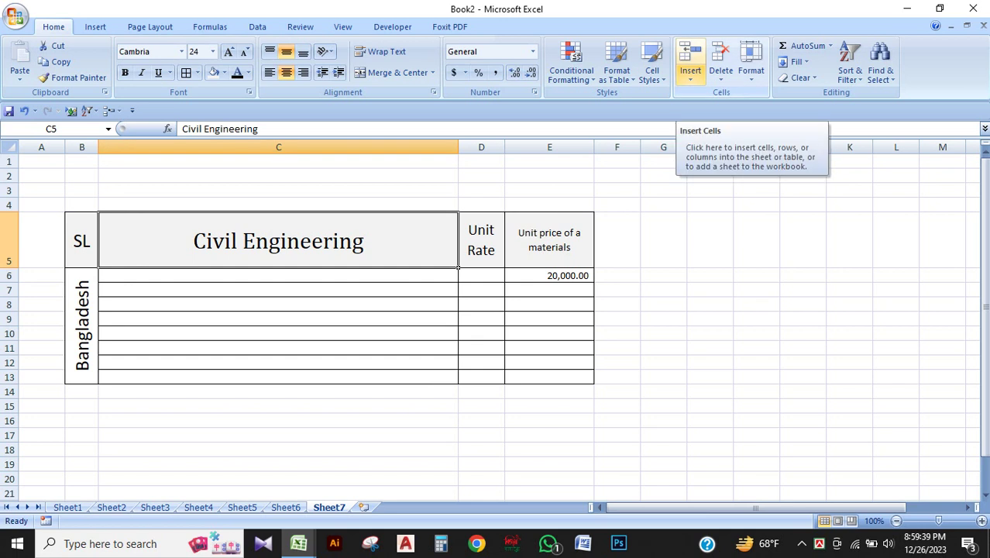
left_click(691, 77)
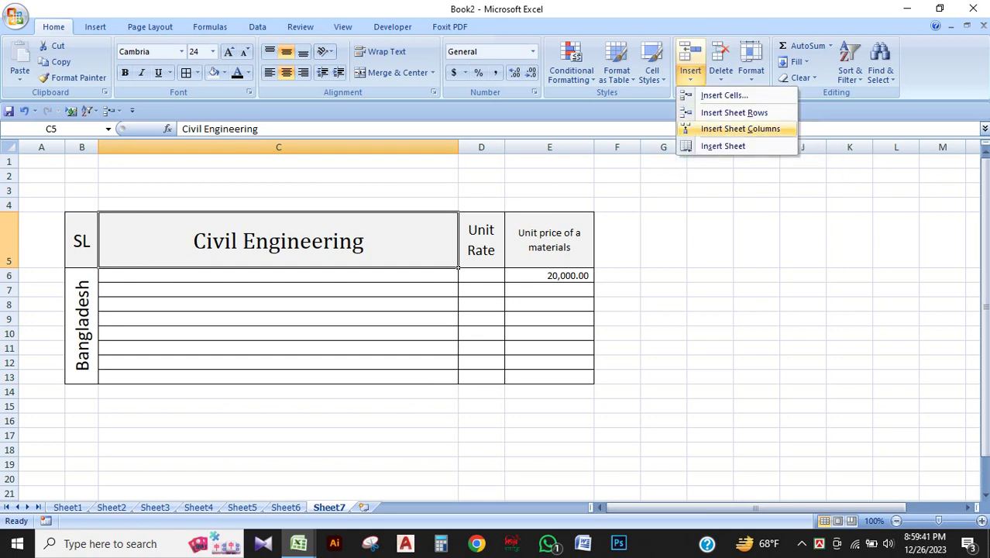
left_click(741, 129)
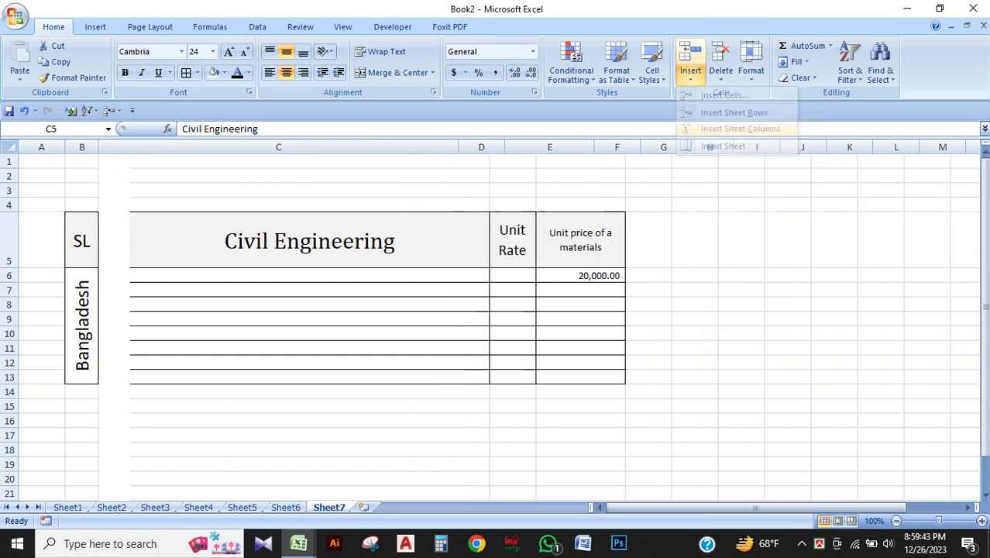
left_click(311, 319)
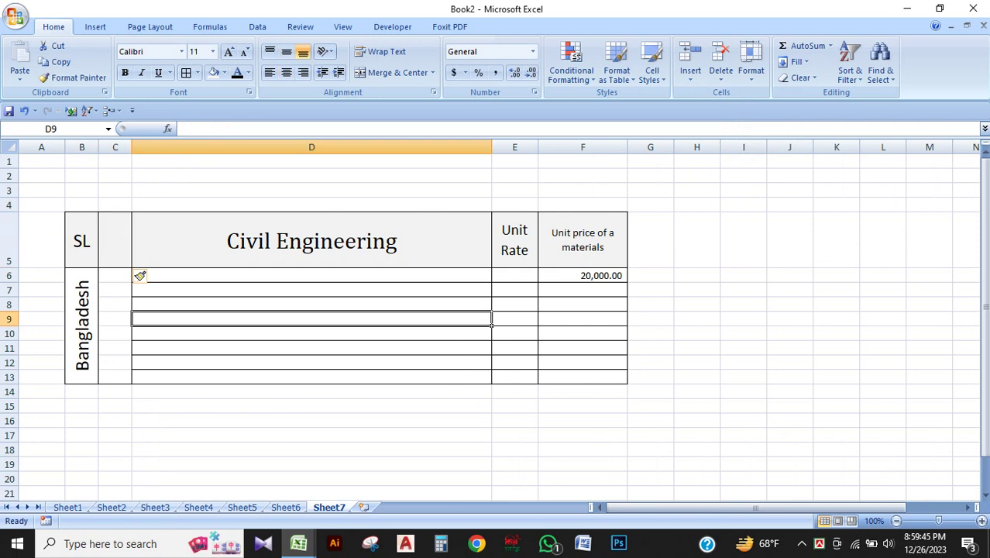
Apply All Borders to the blank cells C6:C13 of the new column.
left_click_drag(114, 276, 115, 378)
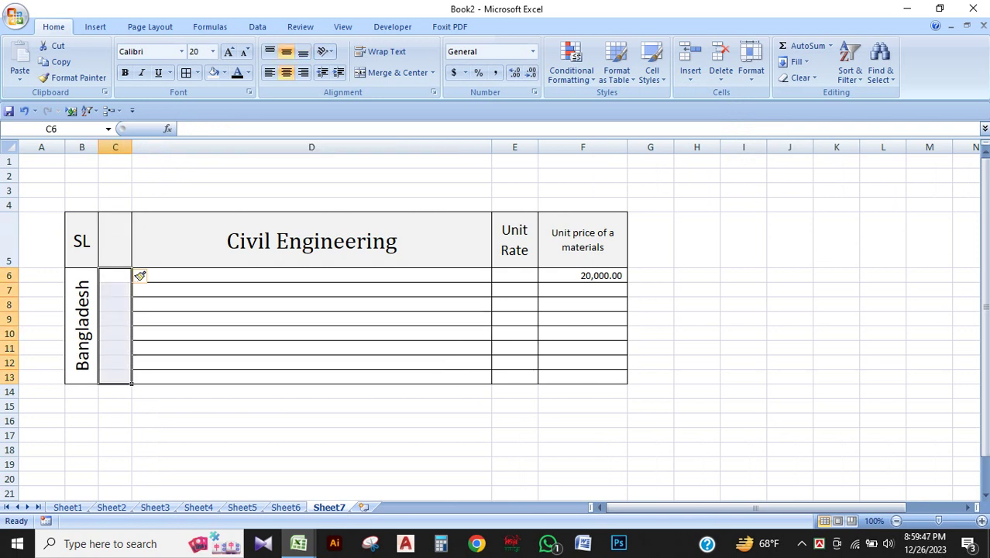
left_click(186, 73)
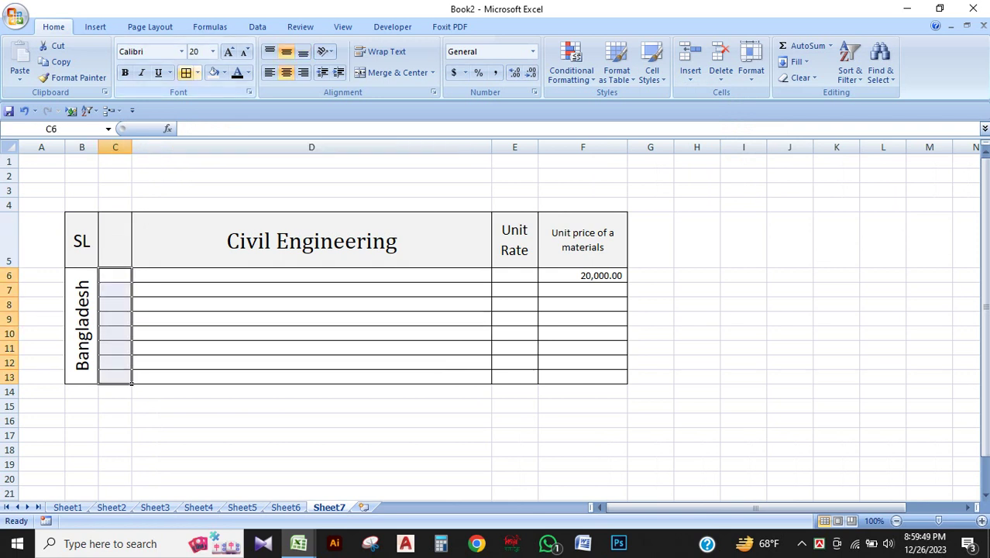
left_click(197, 73)
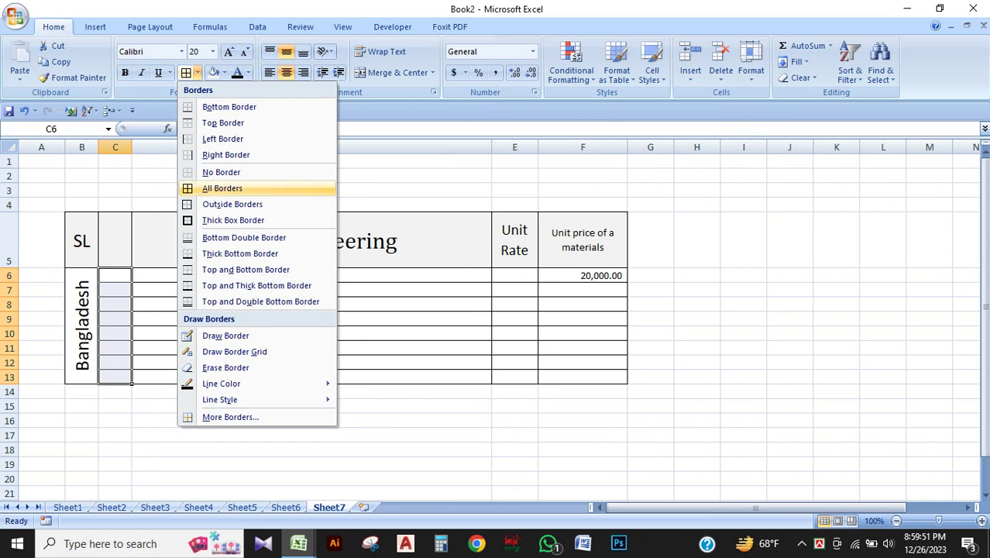
left_click(225, 188)
left_click(302, 450)
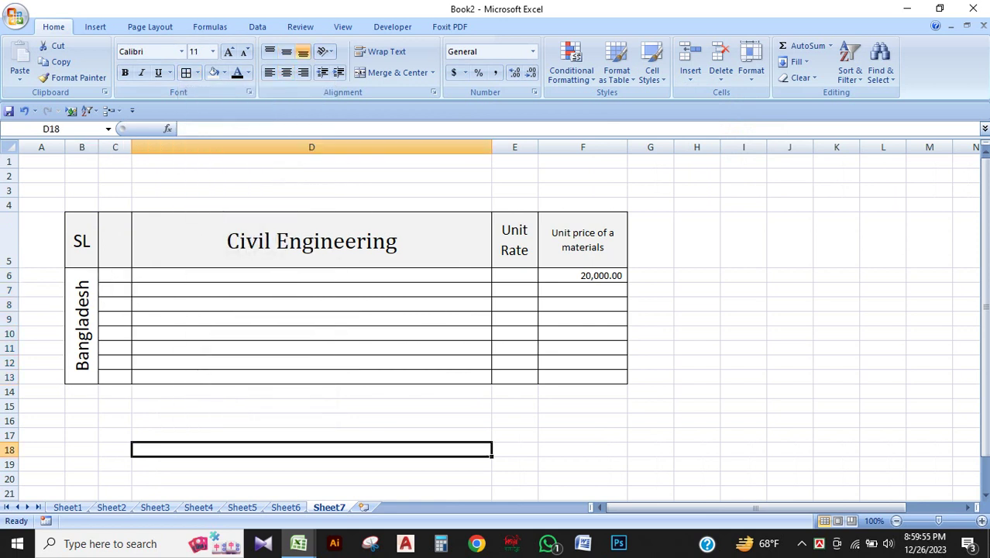
Enter the heading Sl in C5 and the number 01 in C6.
left_click(115, 241)
type("Sl")
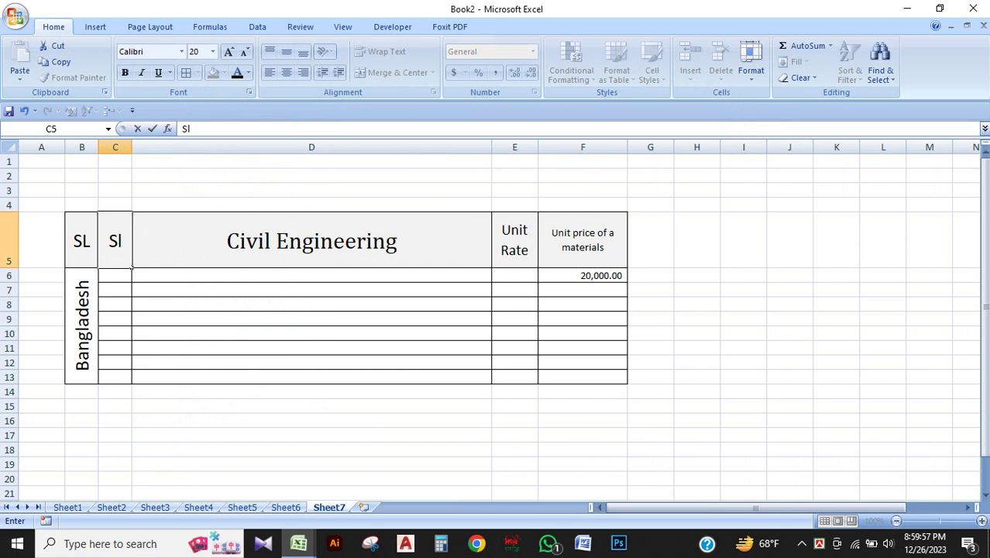
left_click(311, 290)
left_click(115, 276)
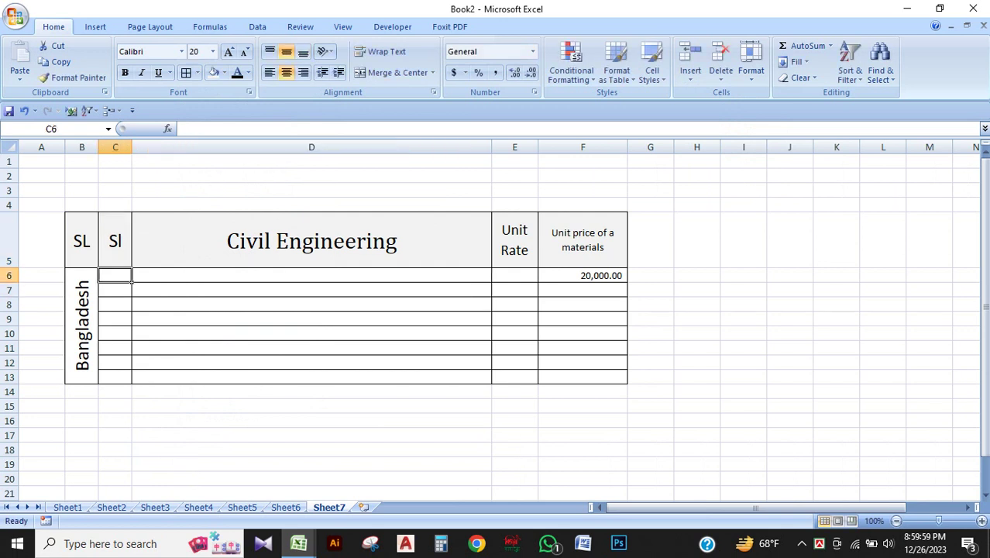
type("01")
left_click(311, 392)
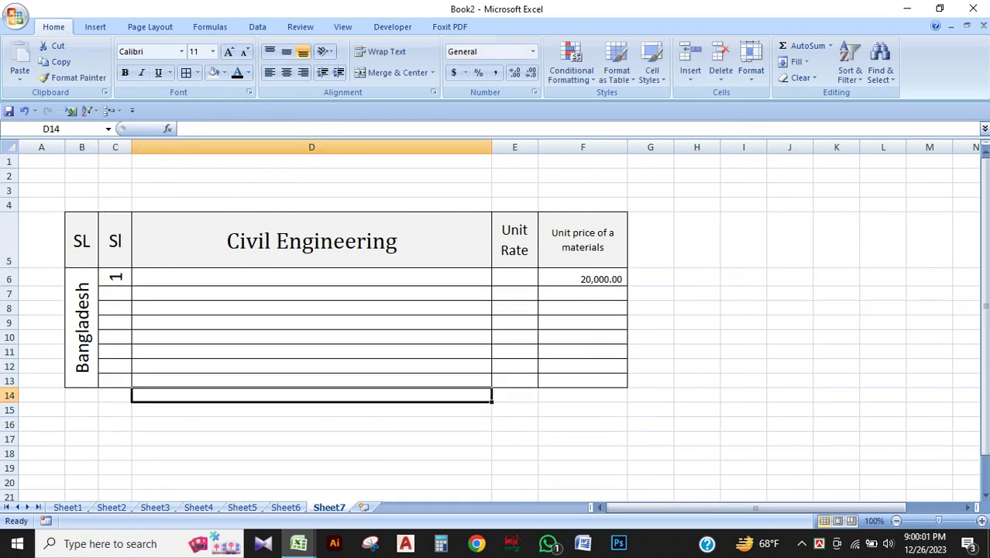
Remove the Rotate Text Up orientation from C6:C13 and reduce the font size to 12.
left_click_drag(116, 277, 116, 379)
left_click(323, 51)
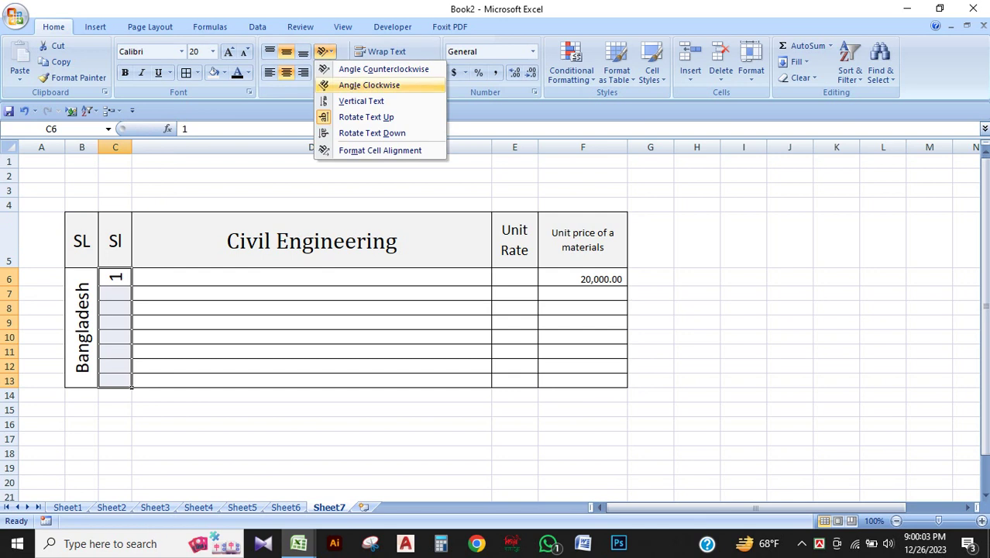
left_click(366, 116)
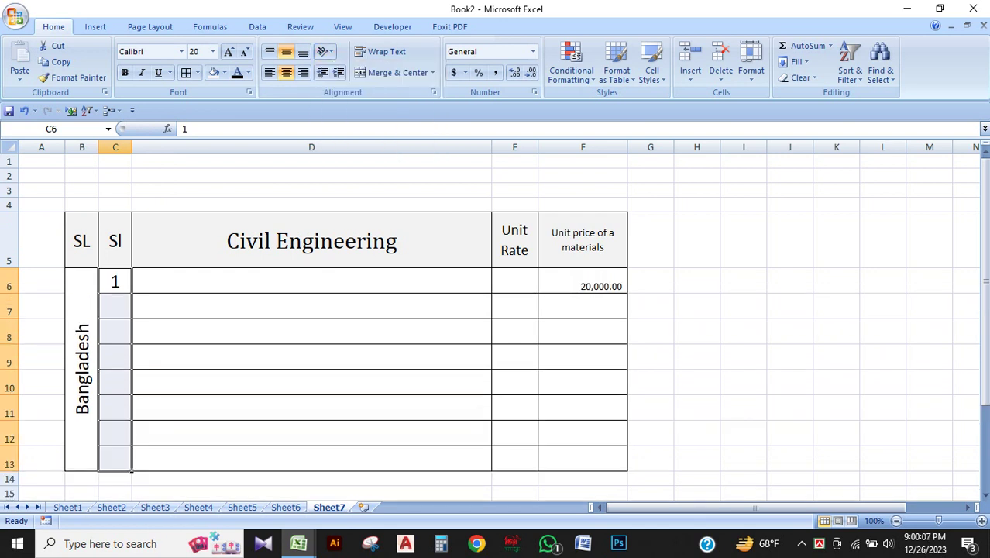
left_click(245, 52)
left_click(244, 52)
left_click(245, 52)
left_click(245, 52)
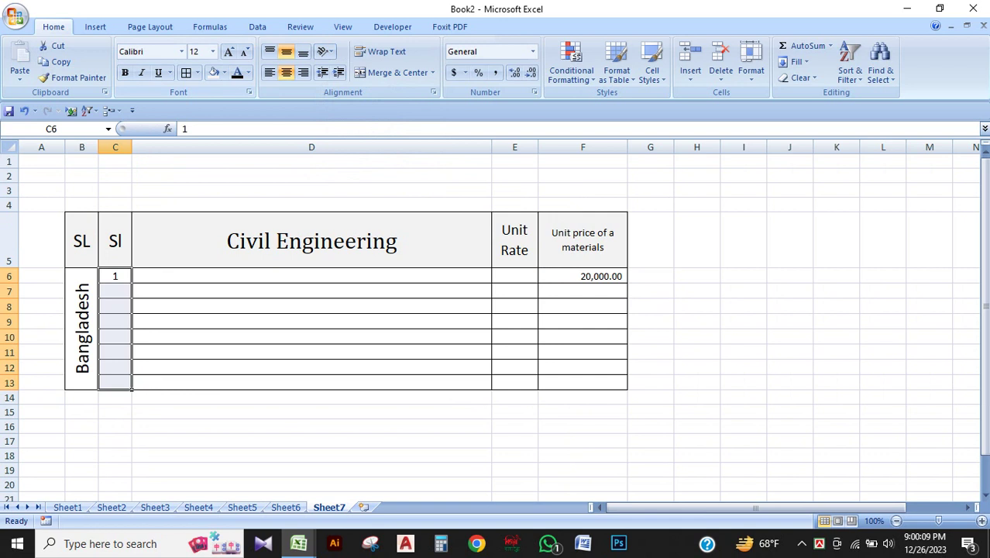
Enter 2 in C7 and fill the serial number series from C6:C7 down through C14.
left_click(115, 276)
left_click_drag(141, 401, 138, 396)
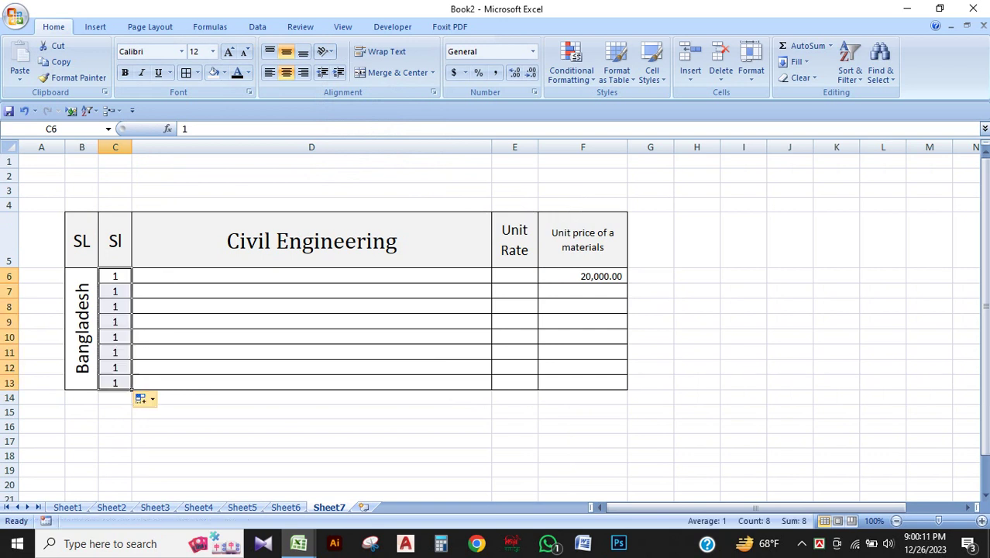
key("Down")
type("2")
left_click(491, 327)
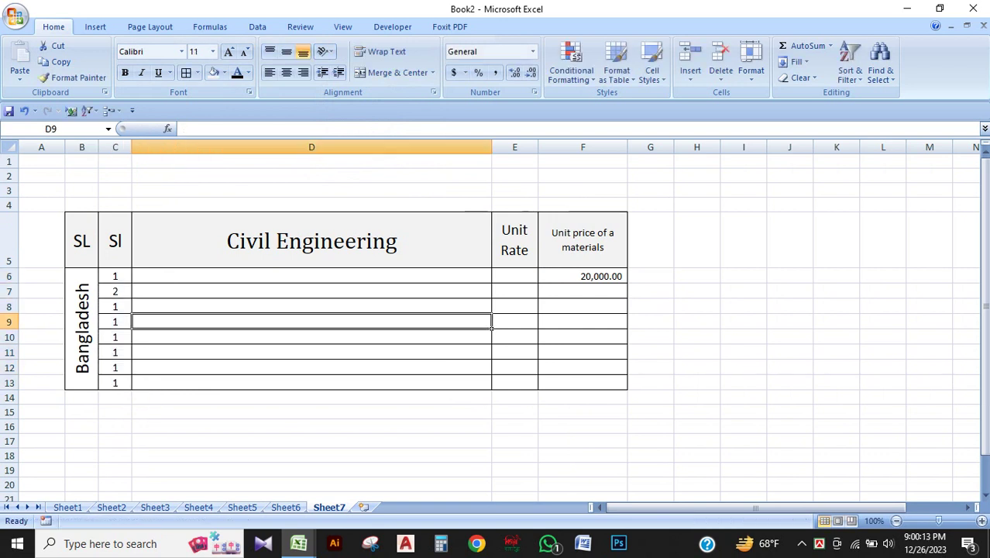
left_click_drag(115, 275, 135, 398)
left_click(201, 442)
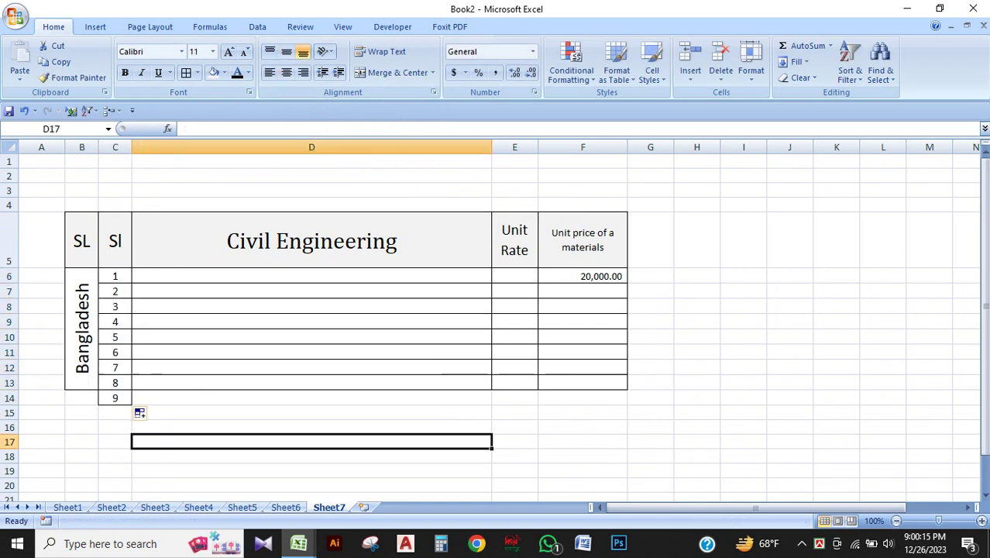
Clear the extra serial number in C14 and the SL heading in B5.
left_click(115, 398)
key("Delete")
left_click(201, 427)
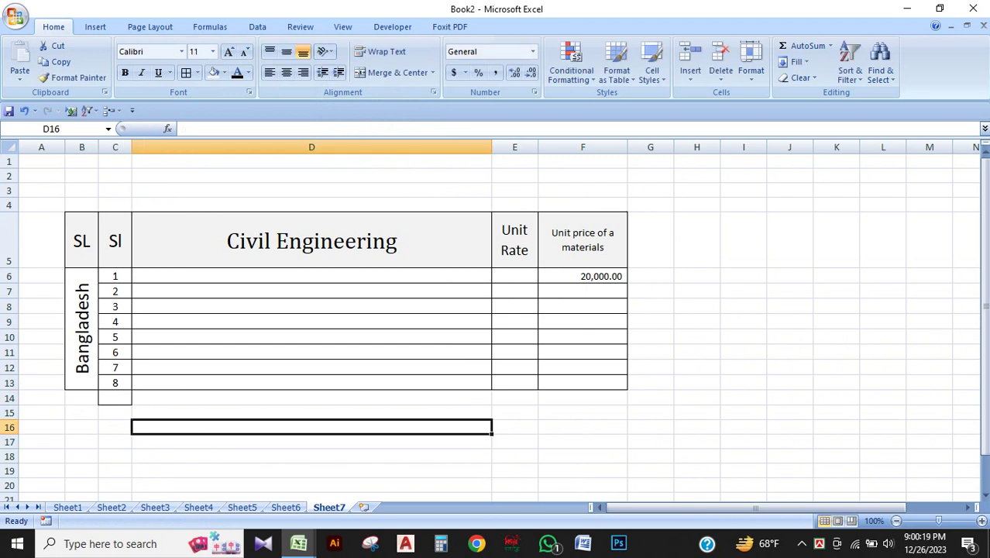
left_click(82, 240)
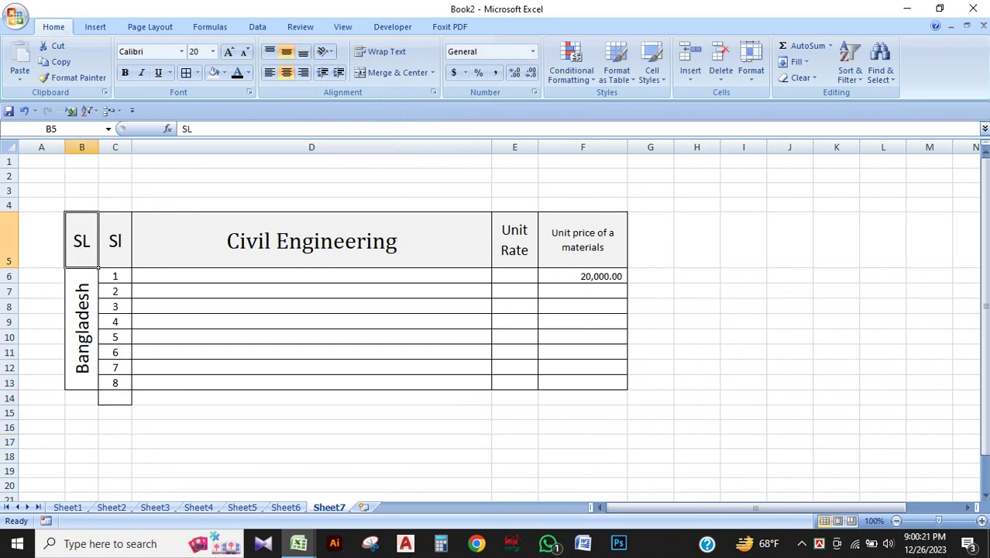
key("Delete")
left_click(488, 383)
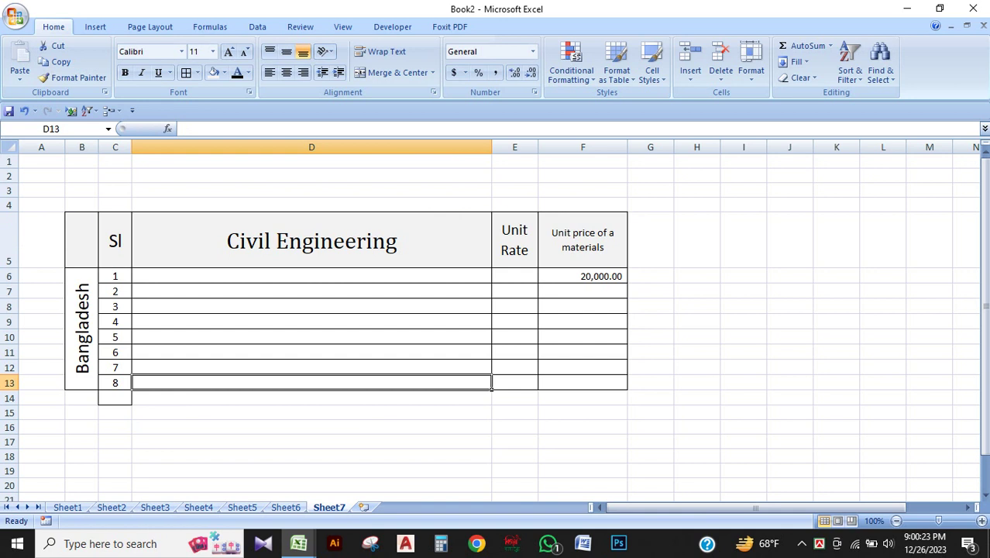
Insert a new sheet row above serial number 4.
left_click(488, 323)
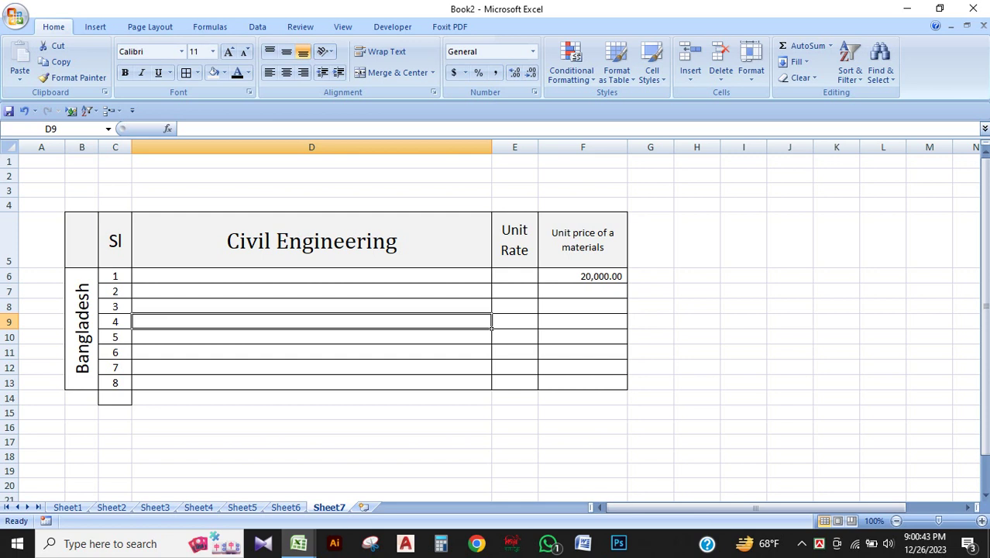
left_click(690, 71)
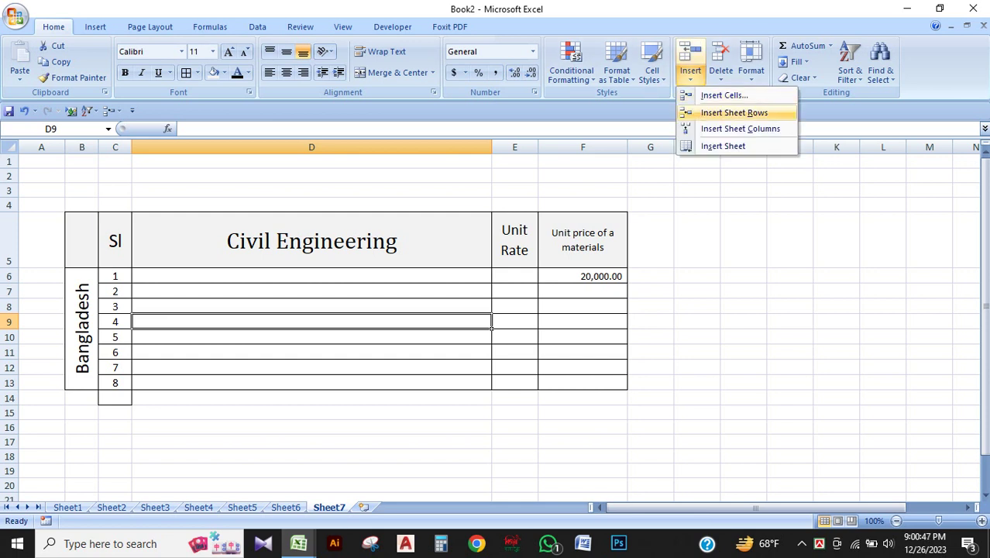
key("Return")
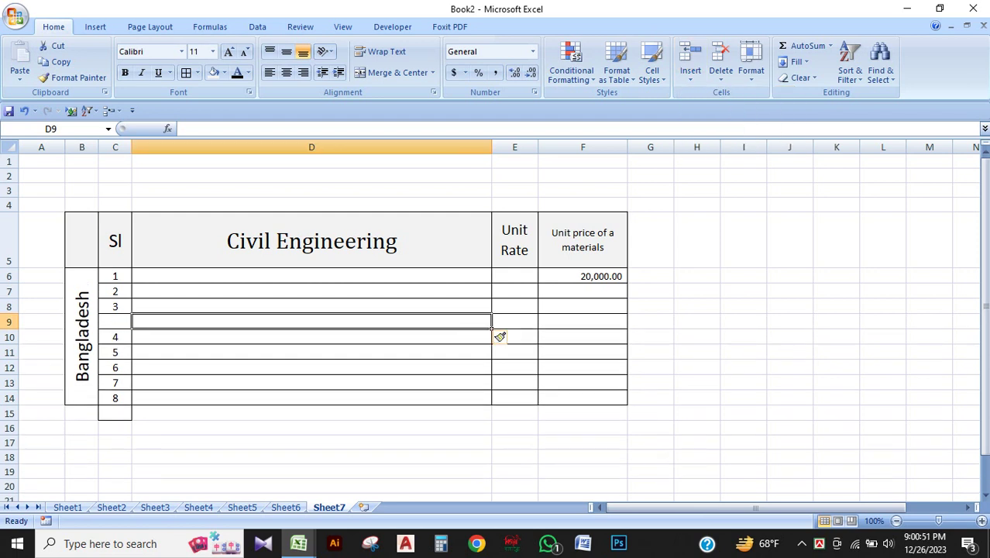
left_click(744, 336)
Insert a new sheet row above serial number 6.
left_click(312, 367)
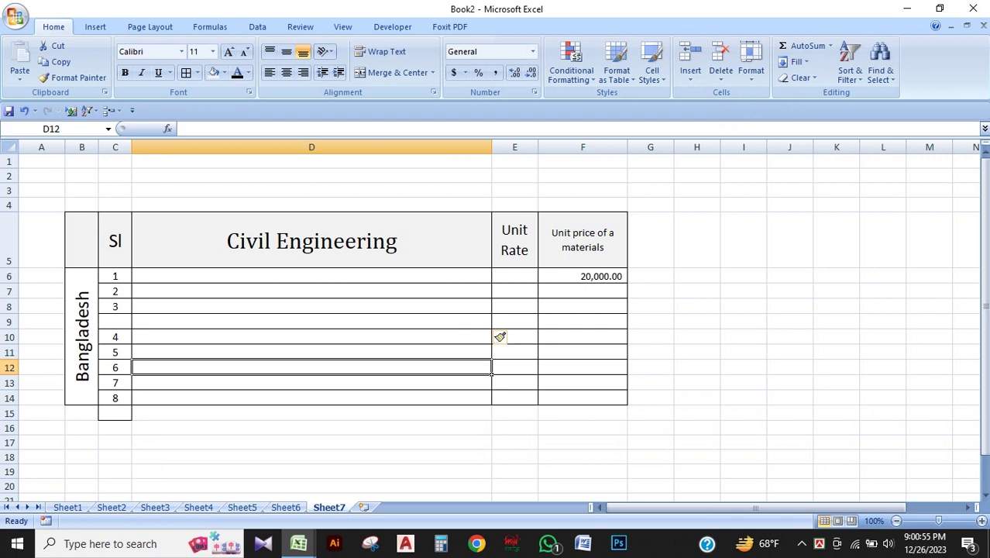
left_click(690, 62)
left_click(734, 113)
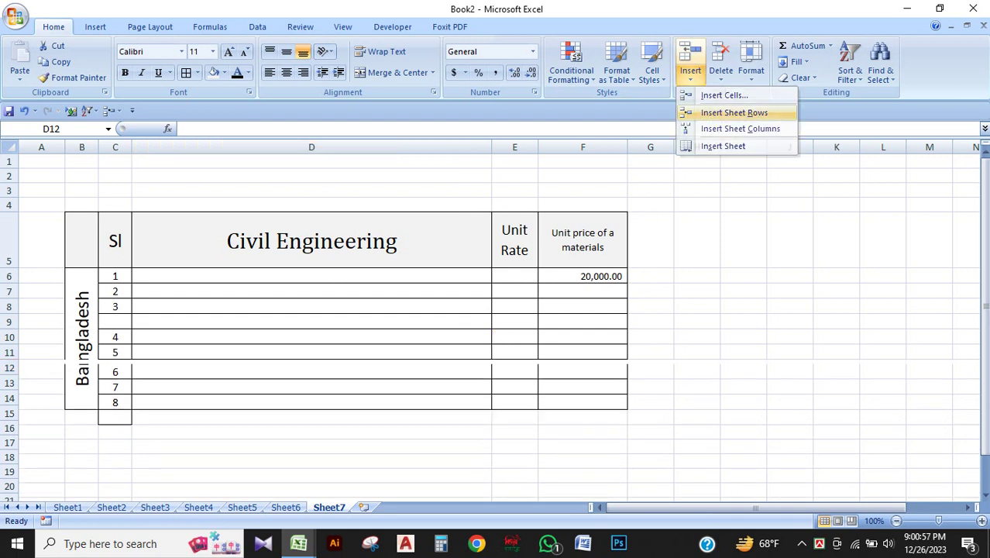
left_click(790, 398)
Insert a new sheet column between the Sl column and the Civil Engineering column.
left_click(312, 367)
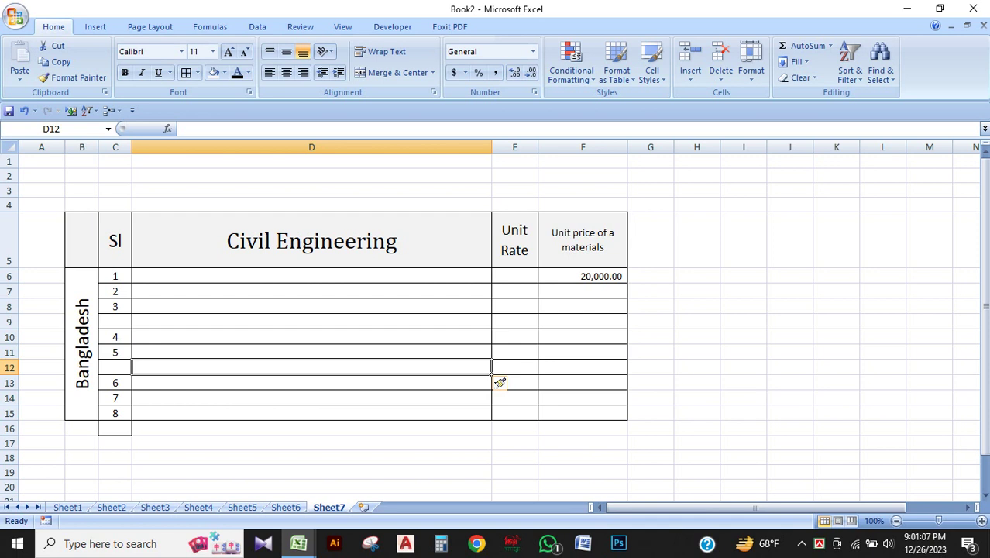
key("Up")
key("Up")
key("Up")
key("Up")
key("Up")
key("Up")
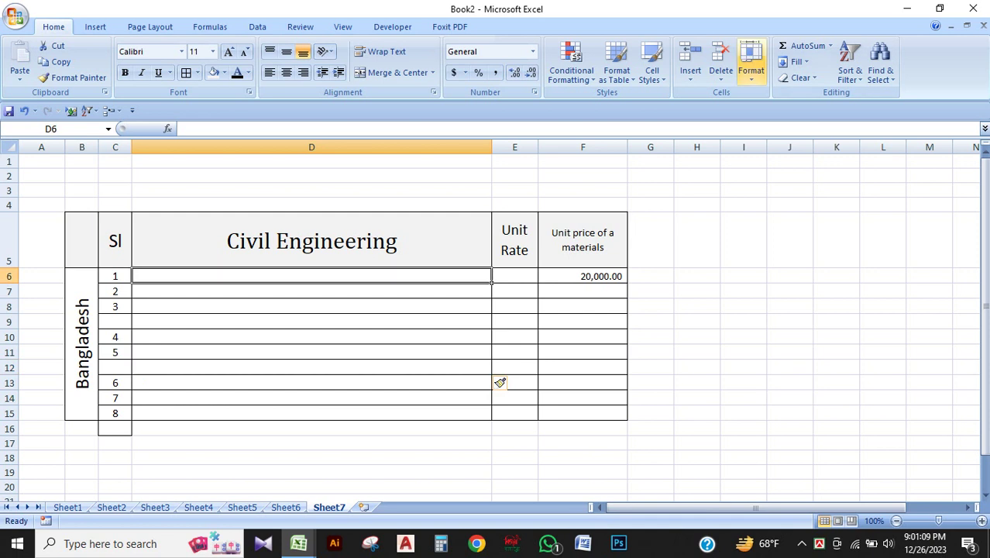
left_click(690, 73)
left_click(740, 129)
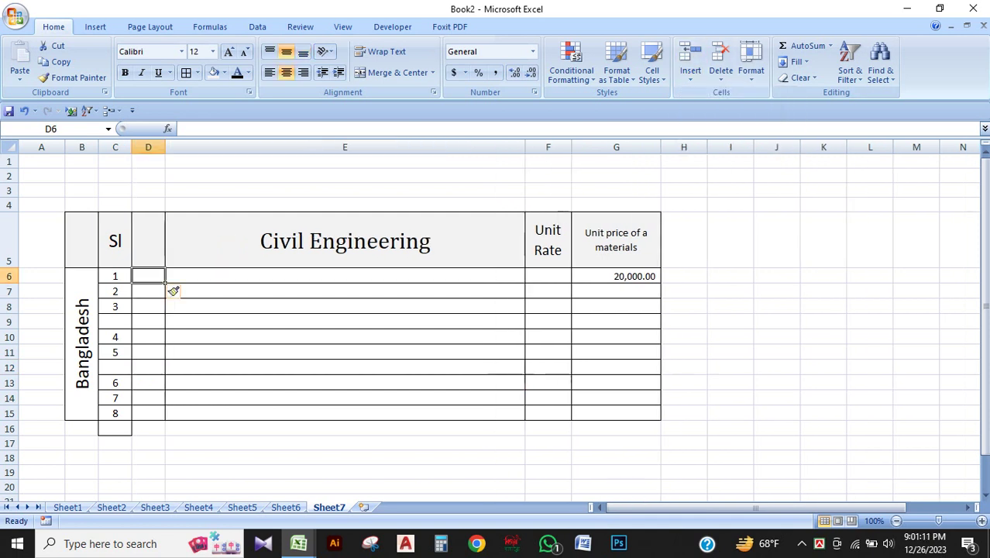
Insert another sheet row at row 9, below serial number 3.
key("Down")
key("Down")
key("Down")
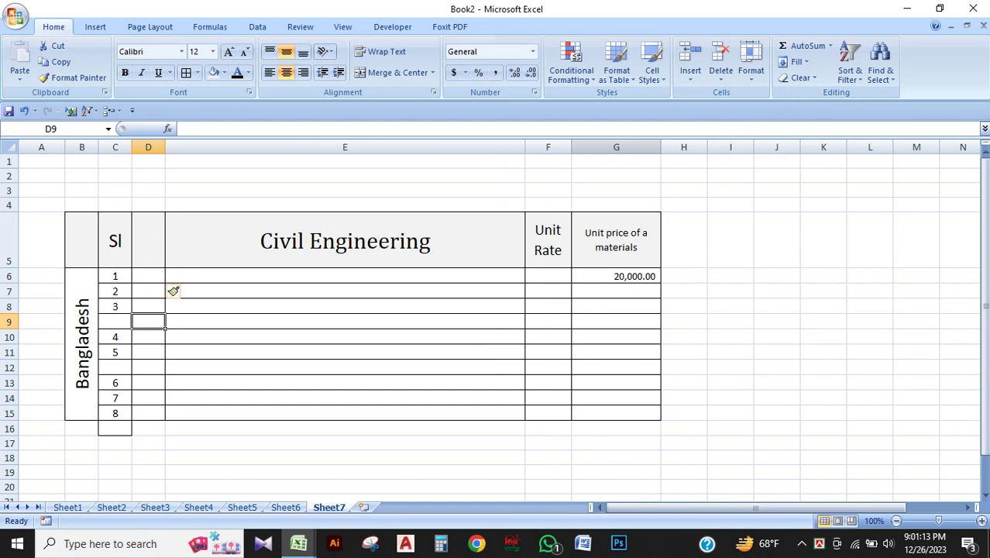
left_click(690, 71)
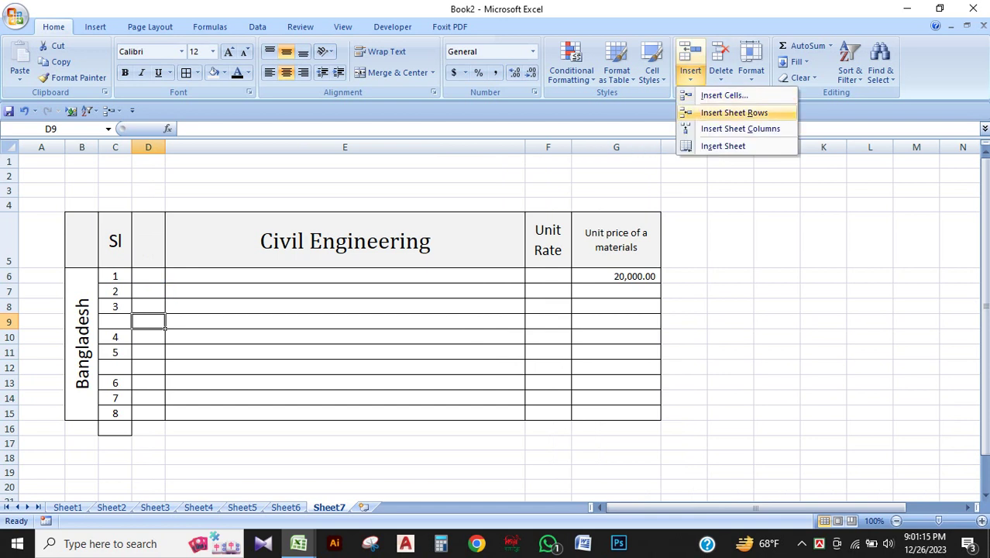
left_click(735, 112)
left_click(172, 335)
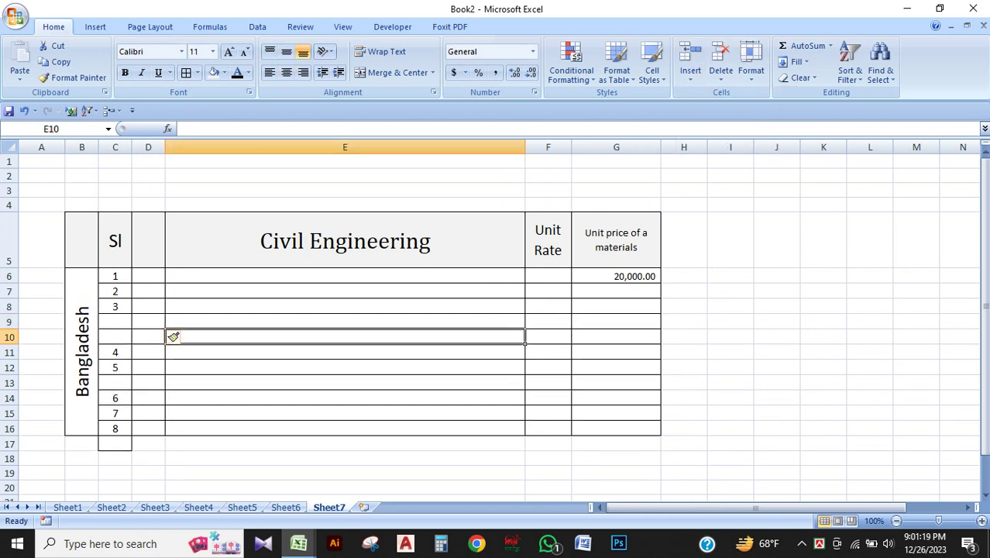
left_click(777, 351)
left_click(345, 337)
left_click(776, 368)
left_click(690, 76)
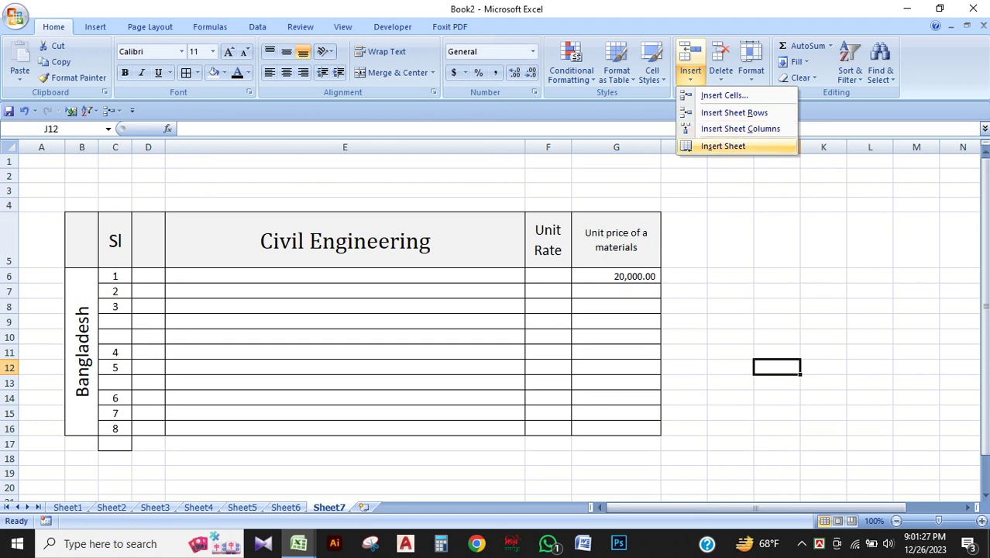
left_click(174, 336)
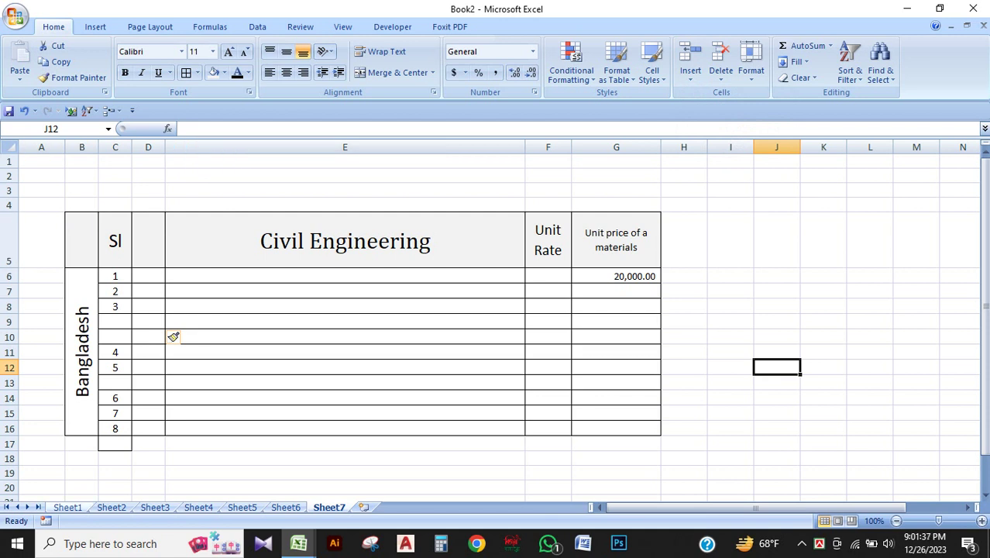
Add a new worksheet after Sheet7 and return to the Civil Engineering table on Sheet7.
left_click(68, 507)
key("ctrl+Page_Down")
key("ctrl+Page_Down")
key("ctrl+Page_Down")
key("ctrl+Page_Down")
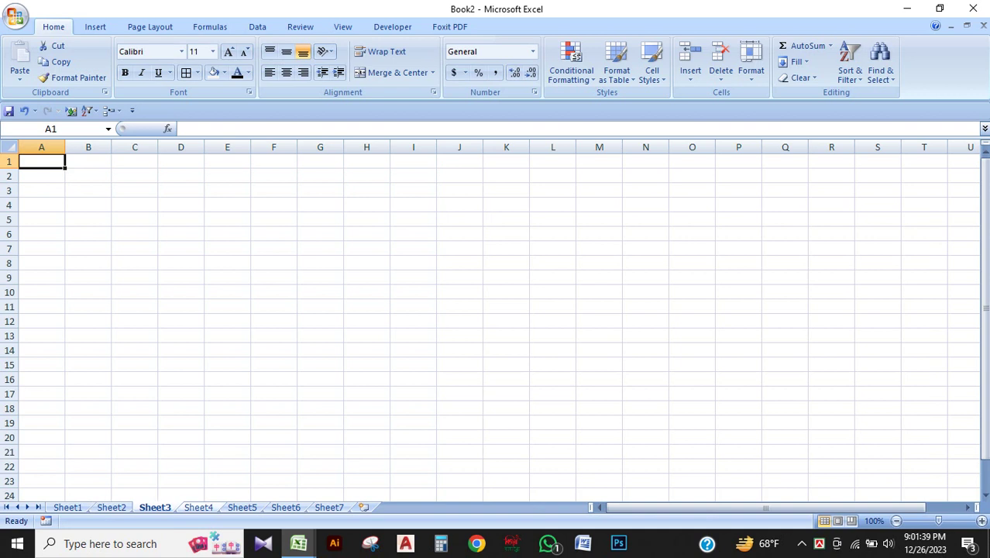
key("ctrl+Page_Down")
key("ctrl+Page_Down")
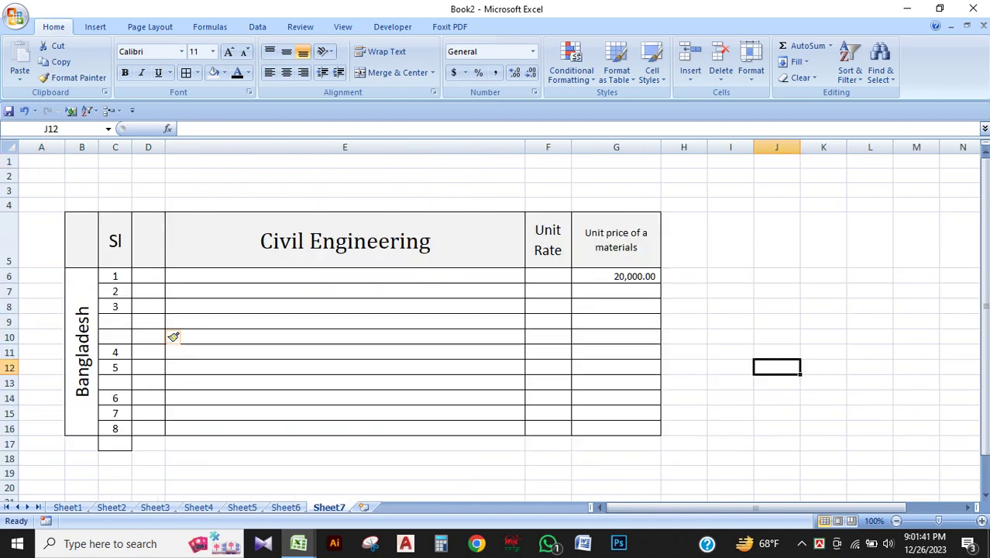
key("shift+F11")
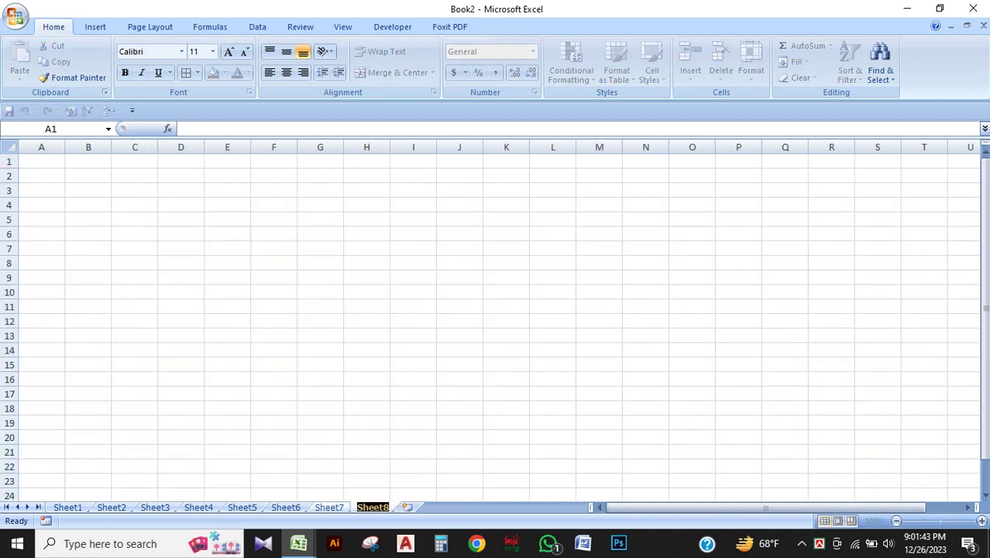
key("ctrl+Page_Up")
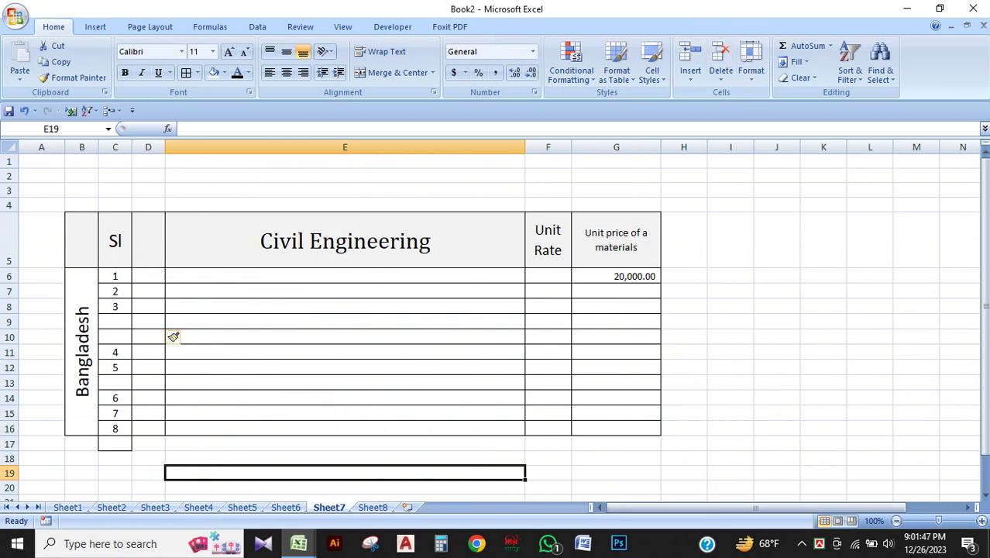
left_click(148, 352)
left_click_drag(115, 321, 115, 336)
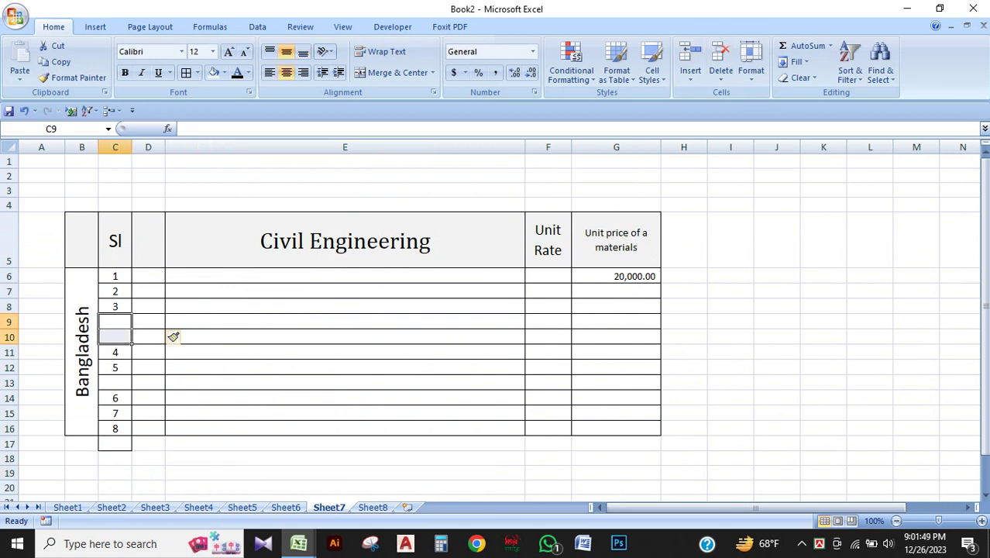
left_click(824, 427)
left_click(776, 383)
double_click(776, 383)
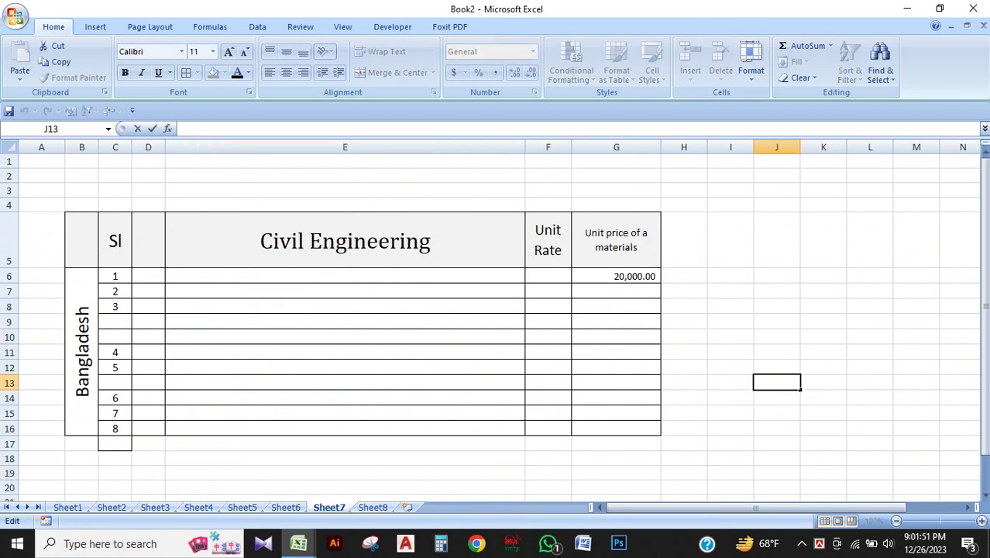
Delete the two empty sheet rows 9 and 10 between serial numbers 3 and 4.
left_click(115, 322)
left_click_drag(116, 322, 115, 336)
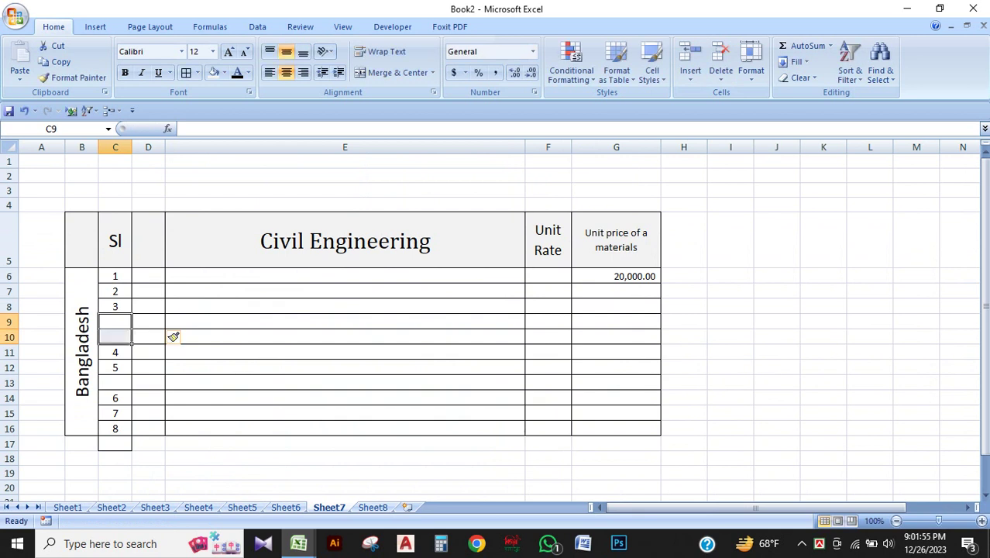
left_click(731, 382)
left_click(115, 321)
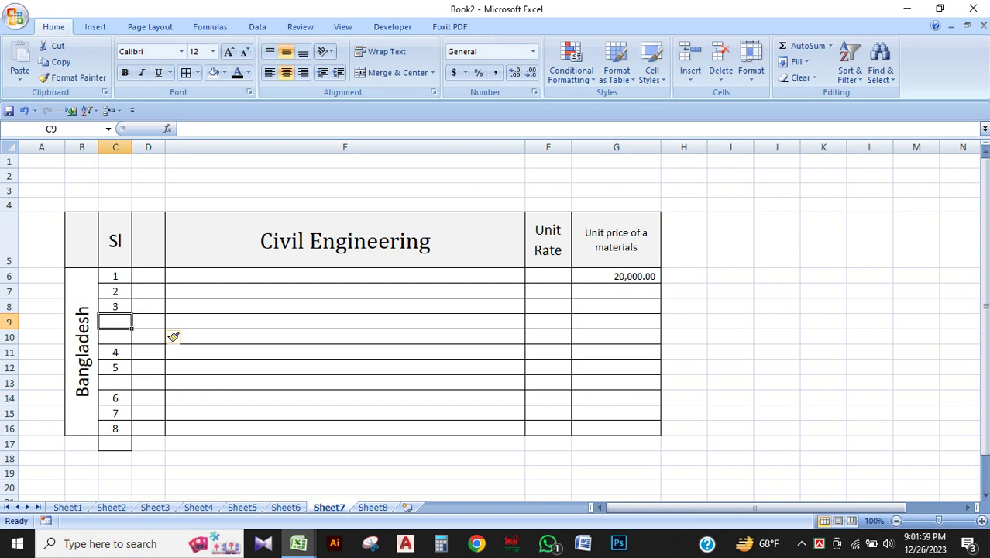
left_click(148, 322)
left_click_drag(115, 321, 116, 337)
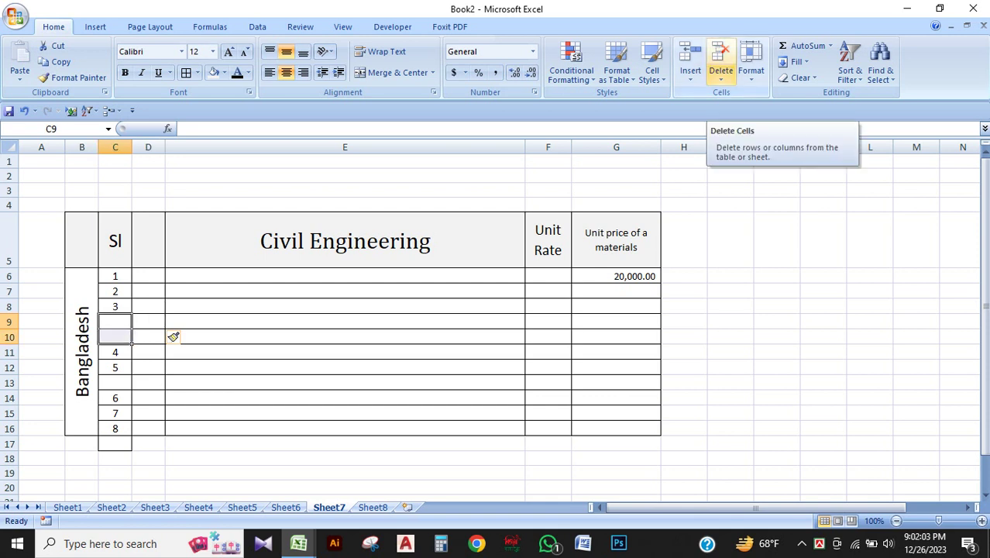
left_click(720, 76)
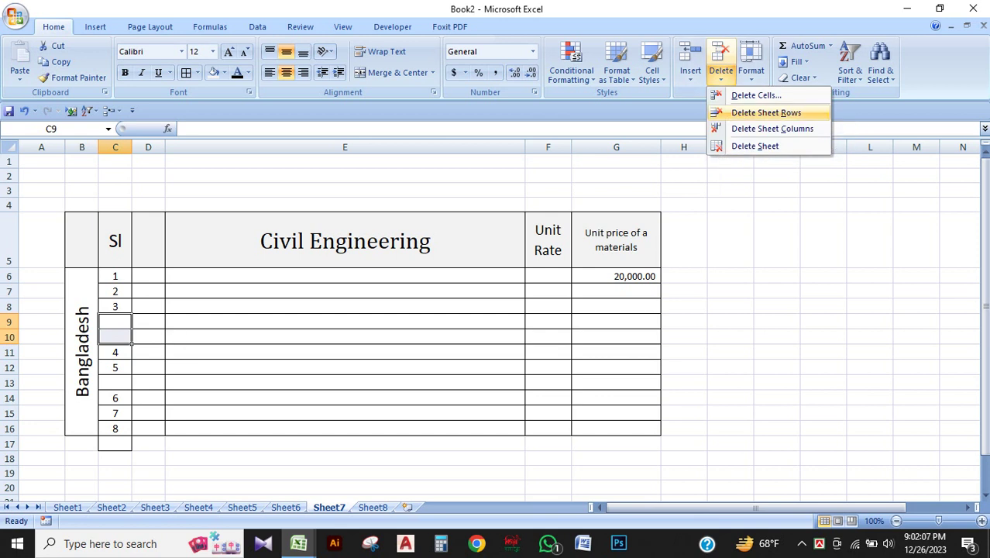
left_click(766, 113)
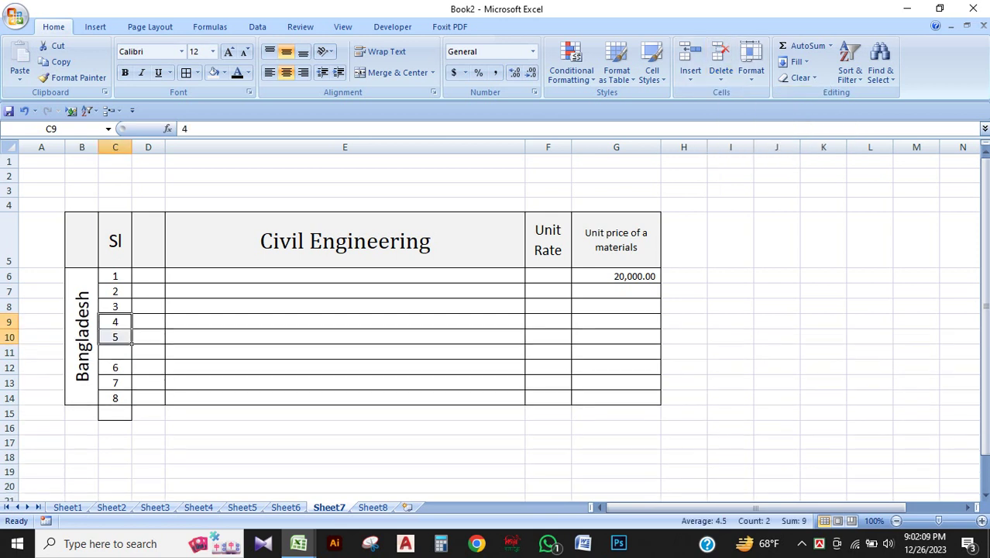
Delete the empty sheet row between serial numbers 5 and 6.
left_click(344, 413)
left_click(116, 351)
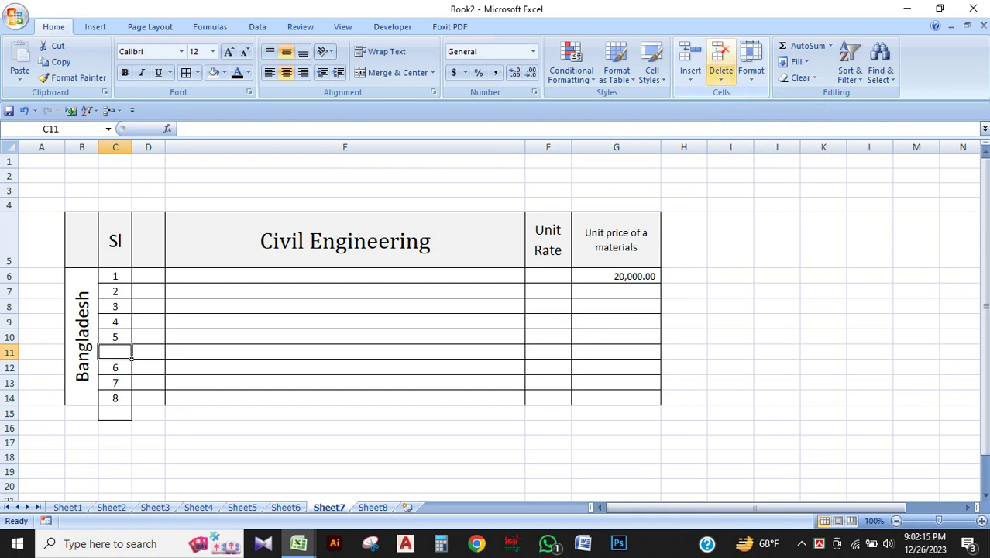
left_click(720, 76)
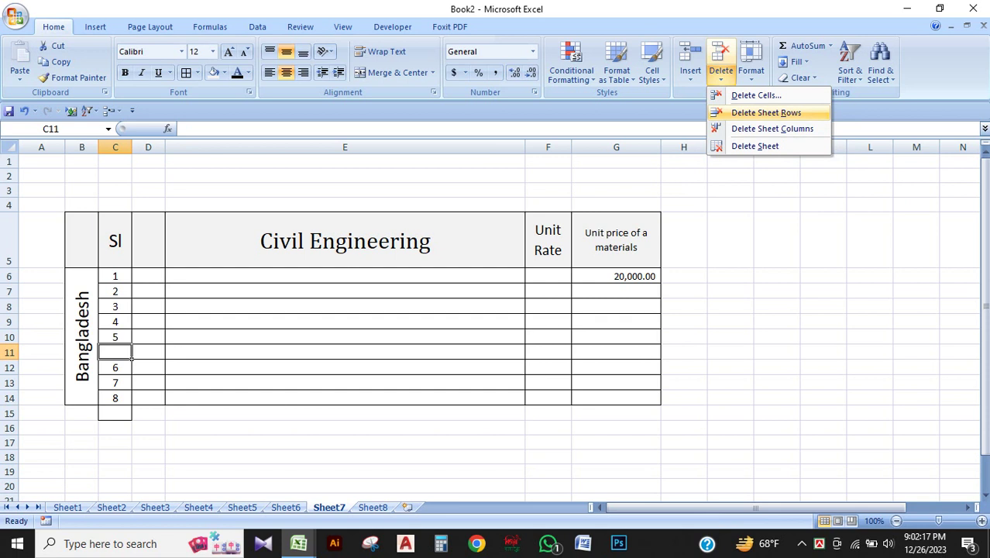
left_click(766, 113)
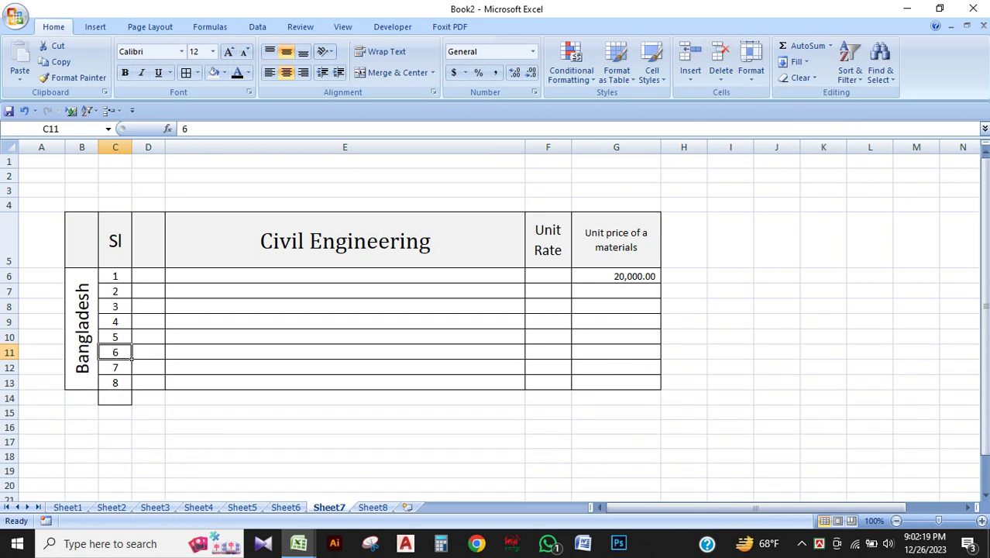
left_click(730, 352)
Delete the empty sheet column between the Sl column and the Civil Engineering column.
left_click(149, 276)
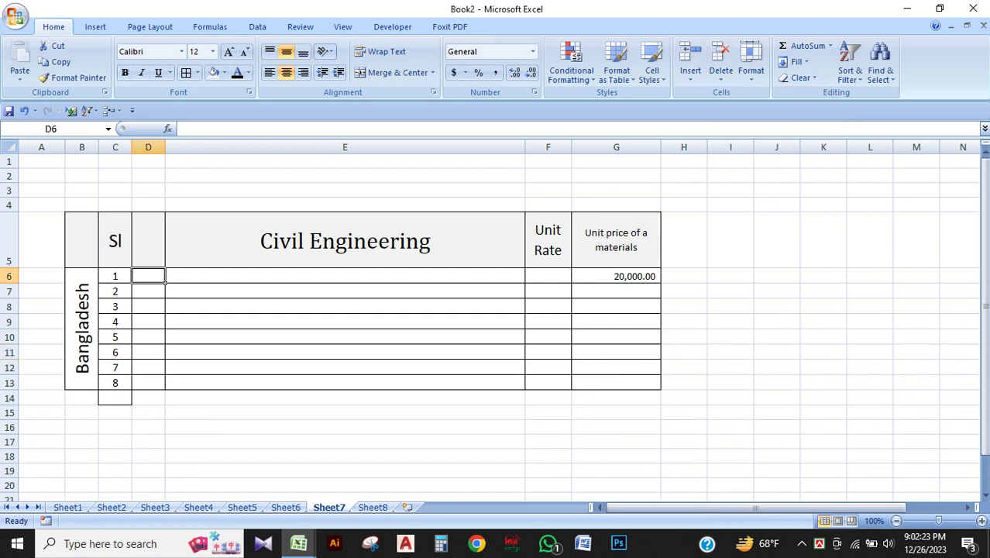
left_click(149, 291)
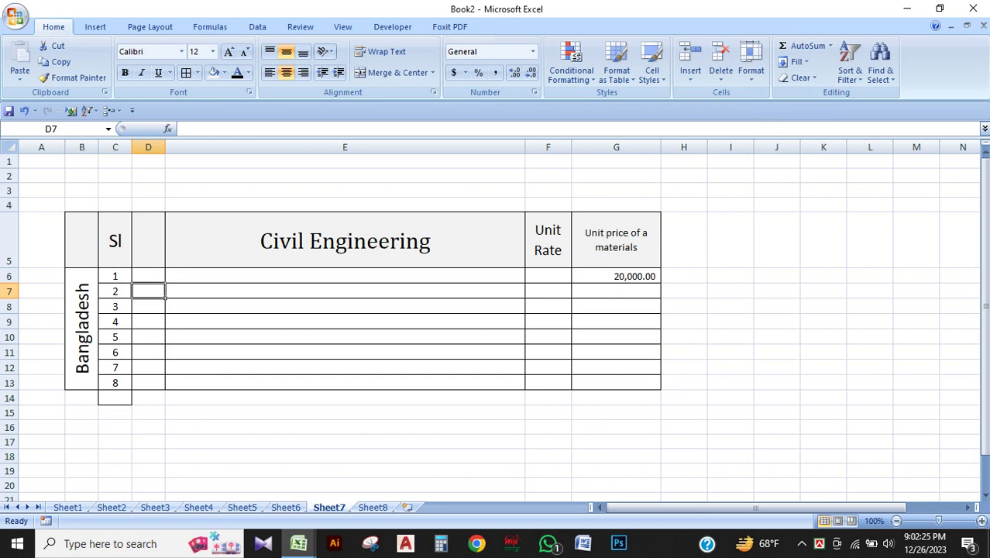
left_click(721, 76)
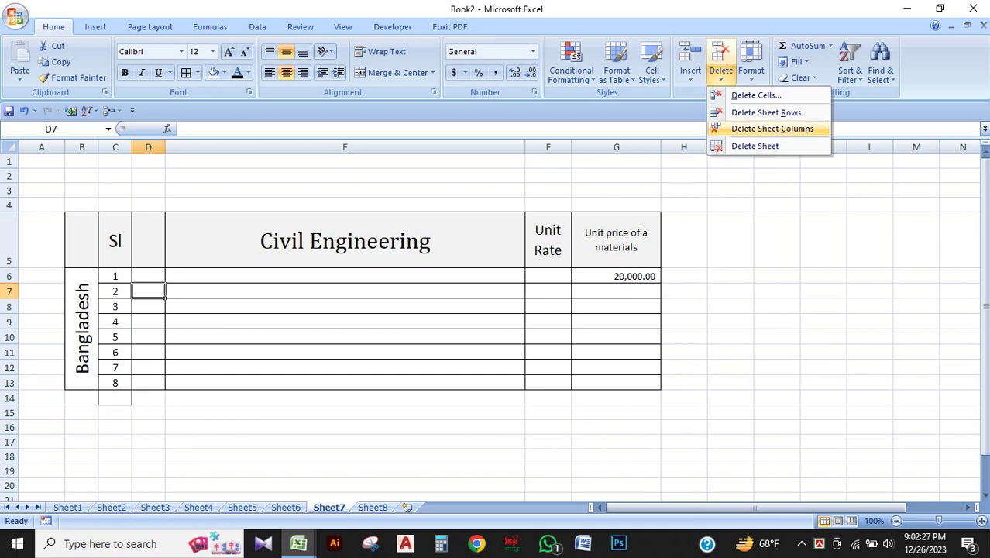
left_click(772, 129)
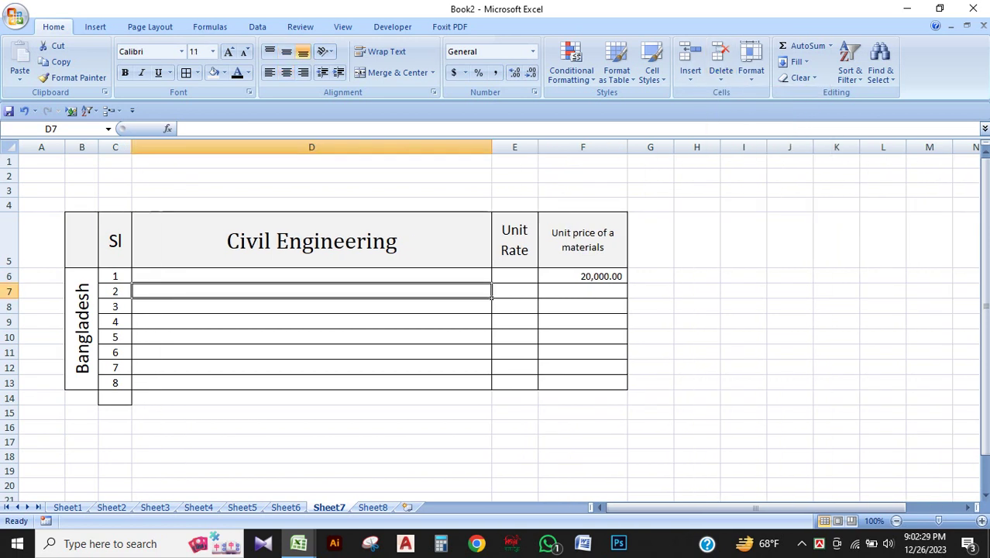
Delete the blank worksheet Sheet8 from the workbook.
left_click(720, 76)
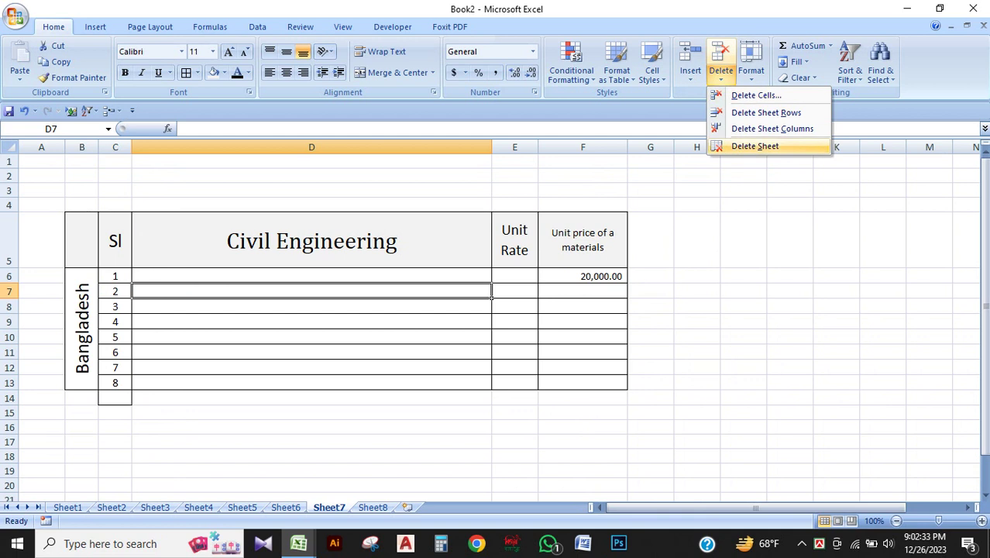
left_click(372, 507)
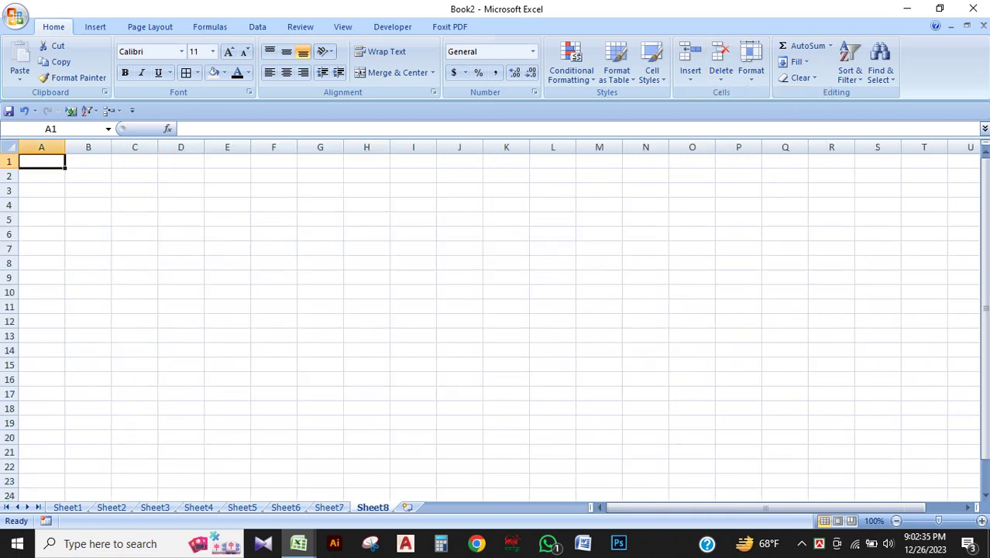
left_click(750, 64)
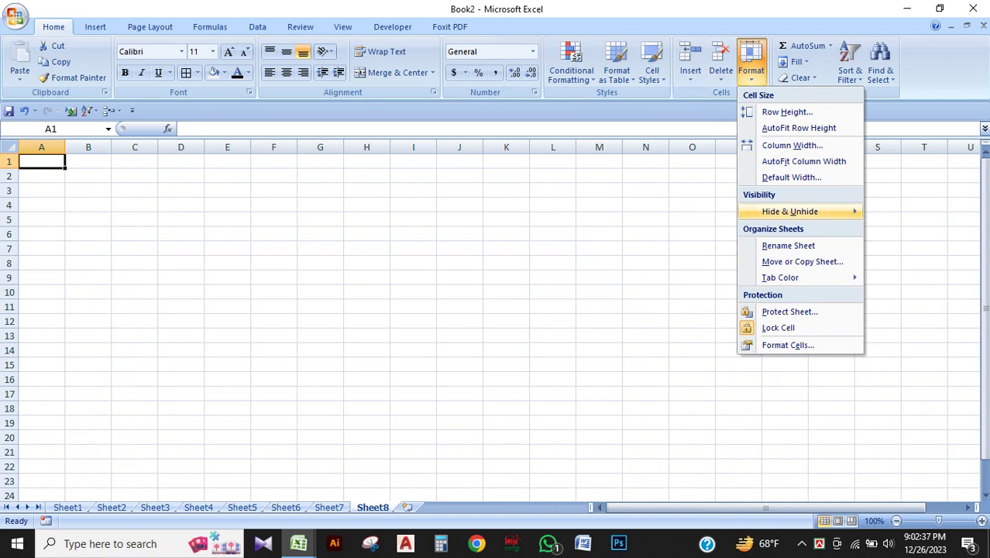
left_click(720, 64)
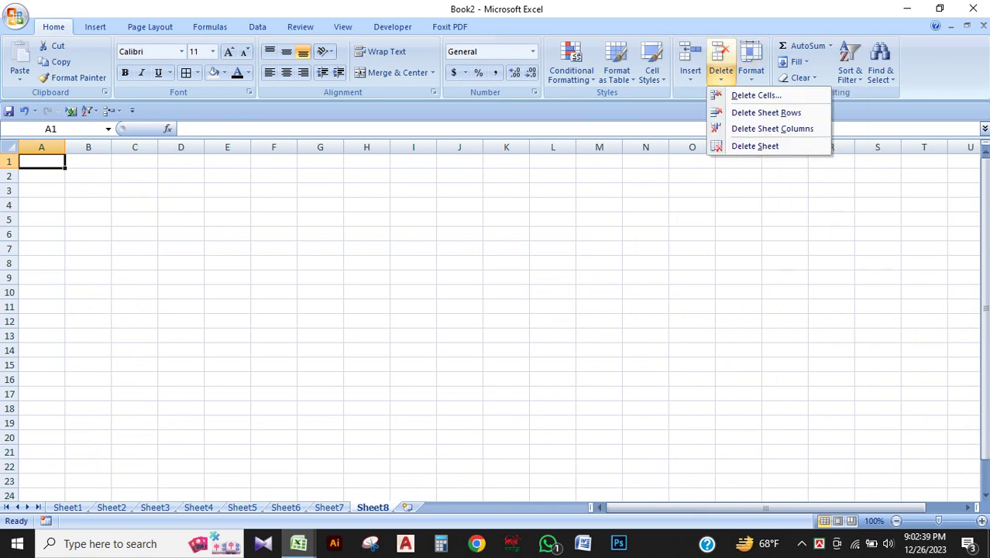
left_click(756, 146)
left_click(534, 309)
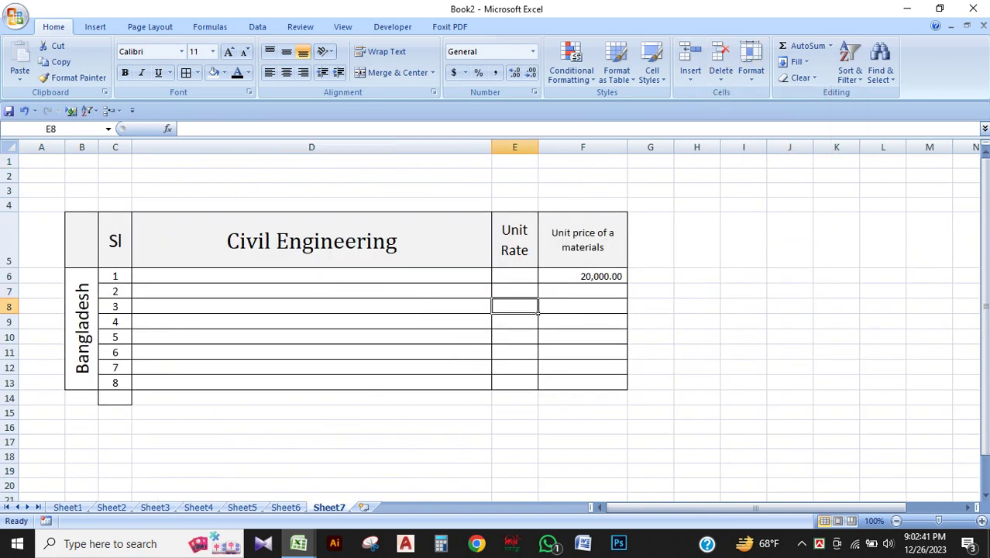
left_click(348, 427)
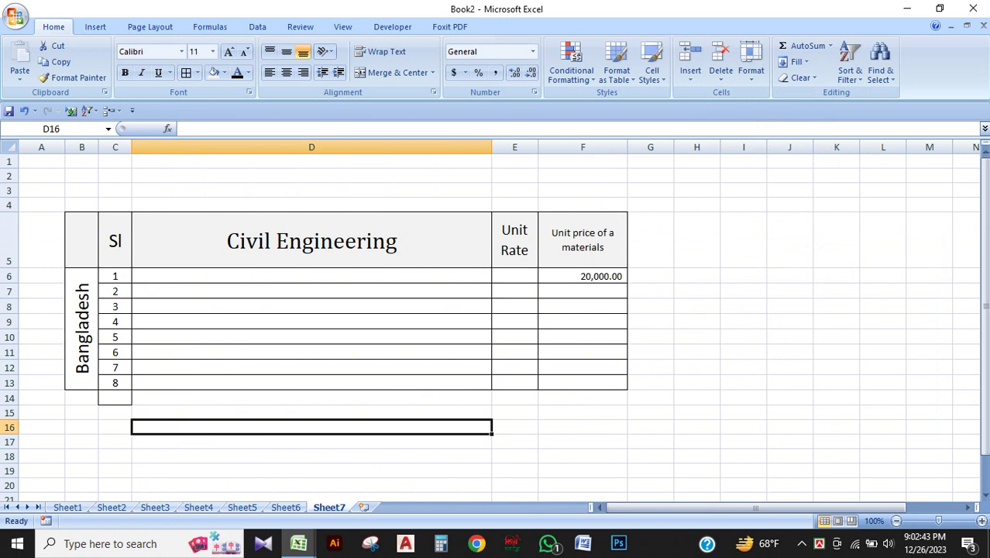
left_click(790, 383)
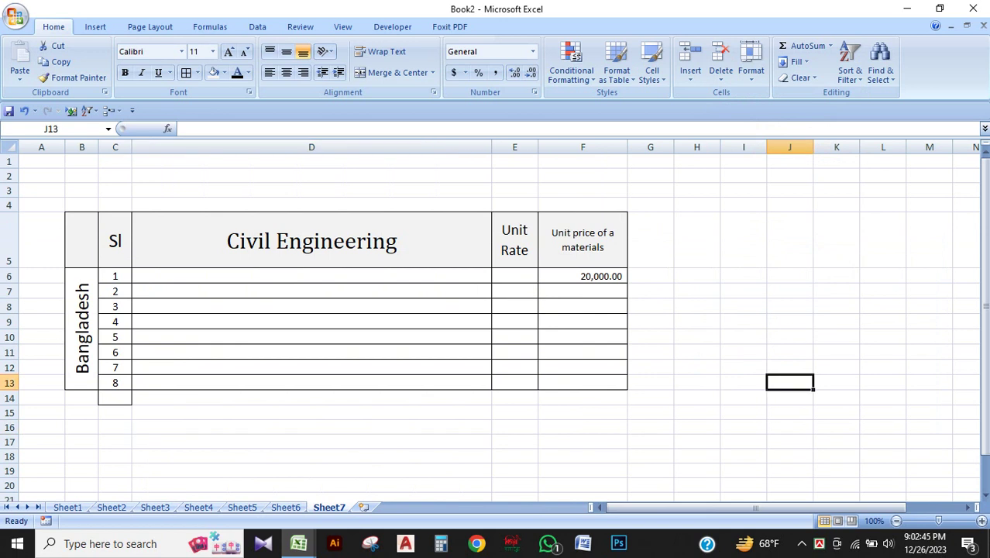
left_click(751, 64)
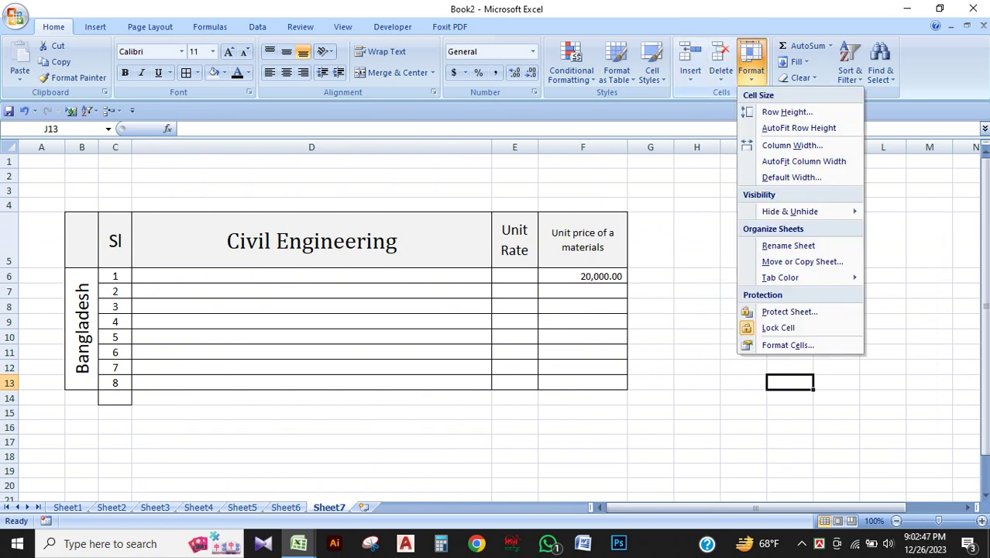
key("Escape")
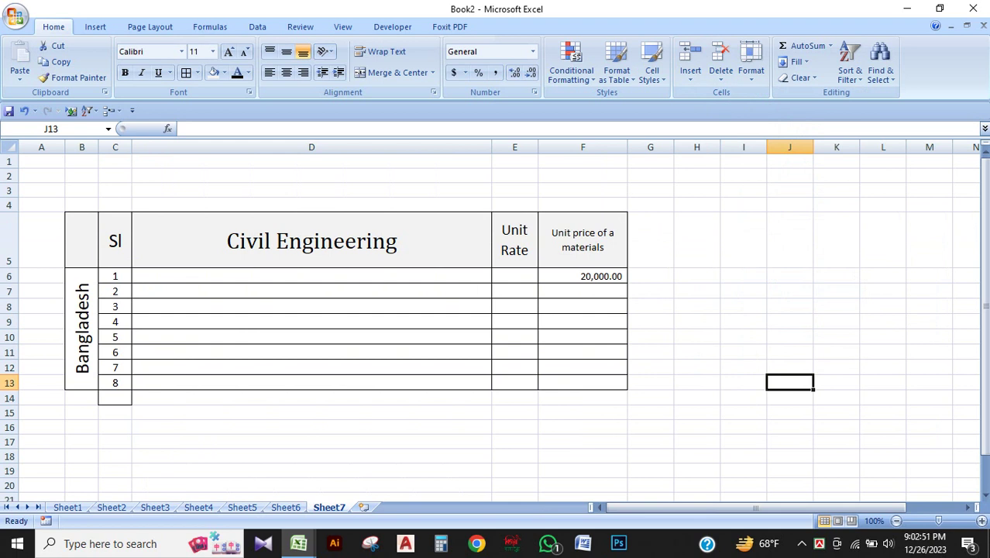
left_click(789, 290)
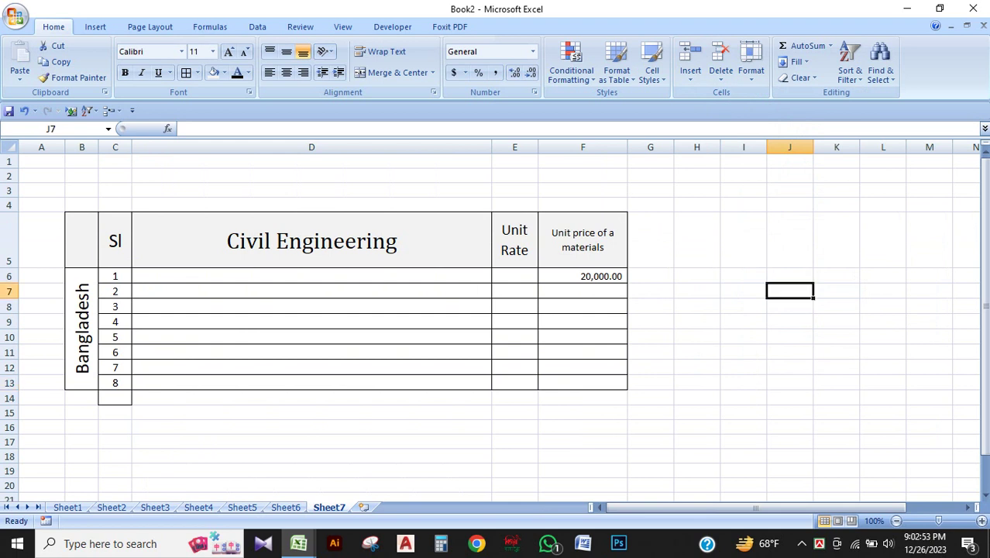
left_click(41, 240)
left_click(311, 241)
left_click(81, 191)
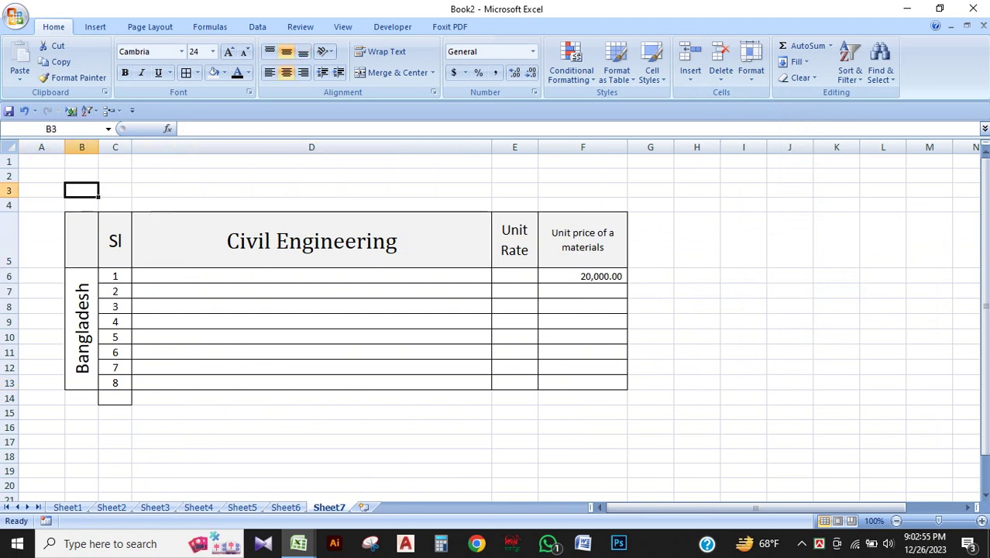
left_click(311, 190)
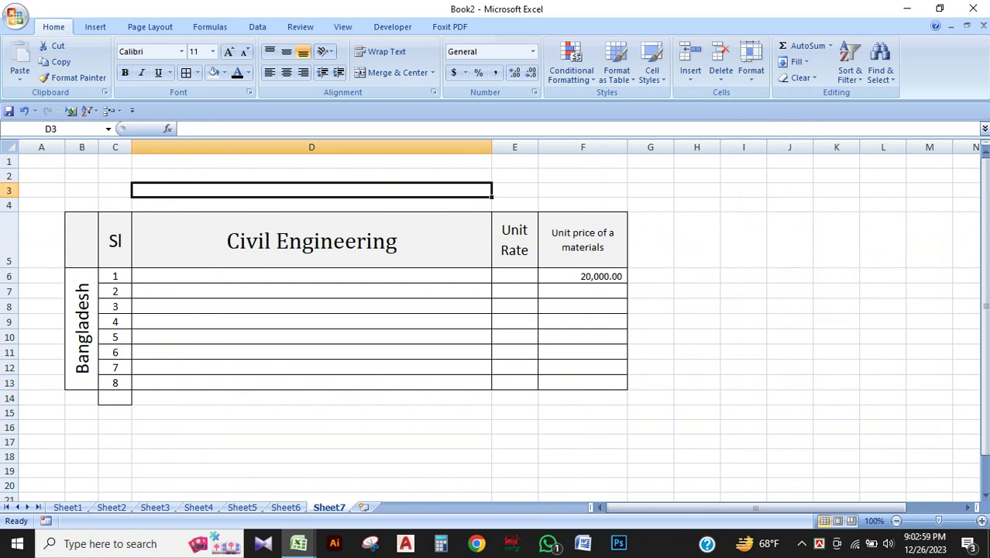
Replace the Civil Engineering heading in cell D5 with "Description".
left_click(311, 241)
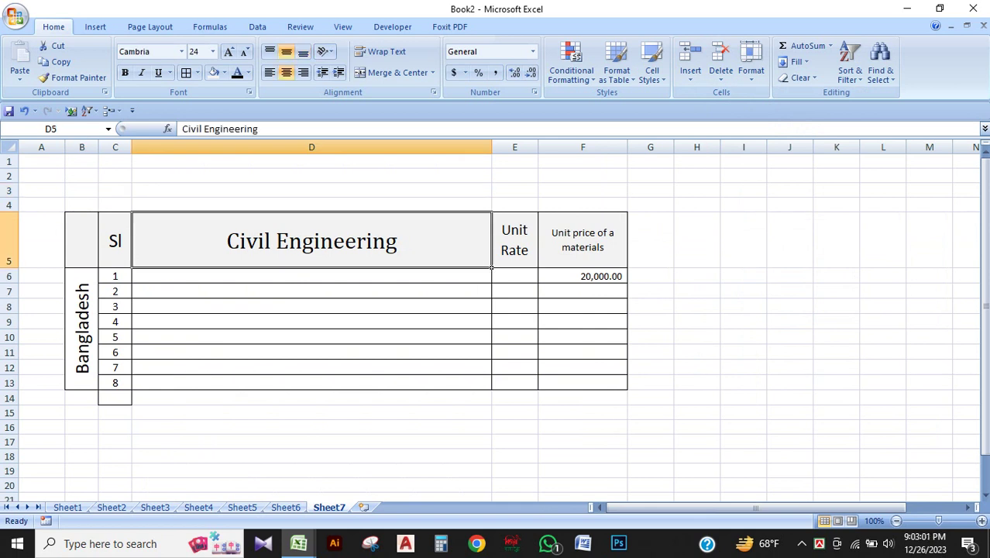
type("Des")
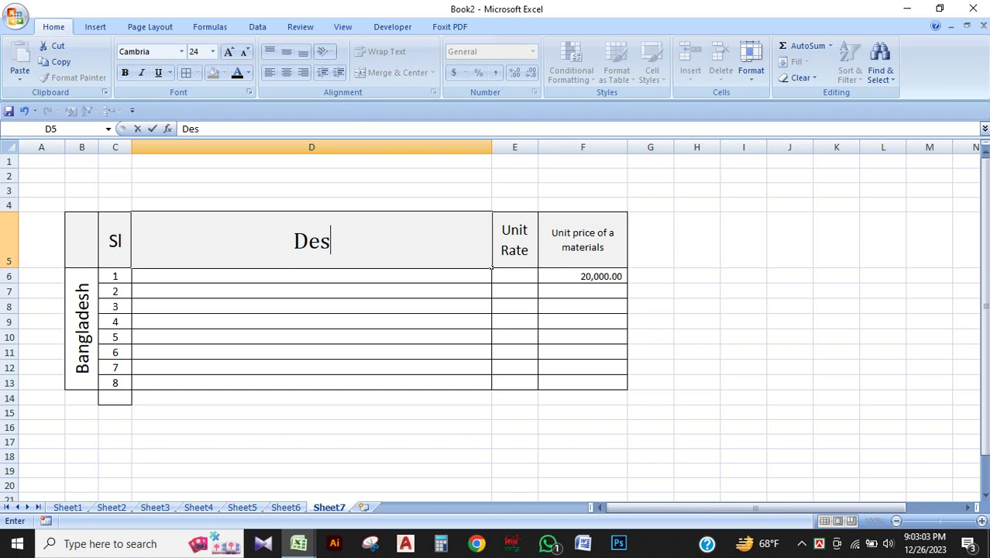
type("criptio")
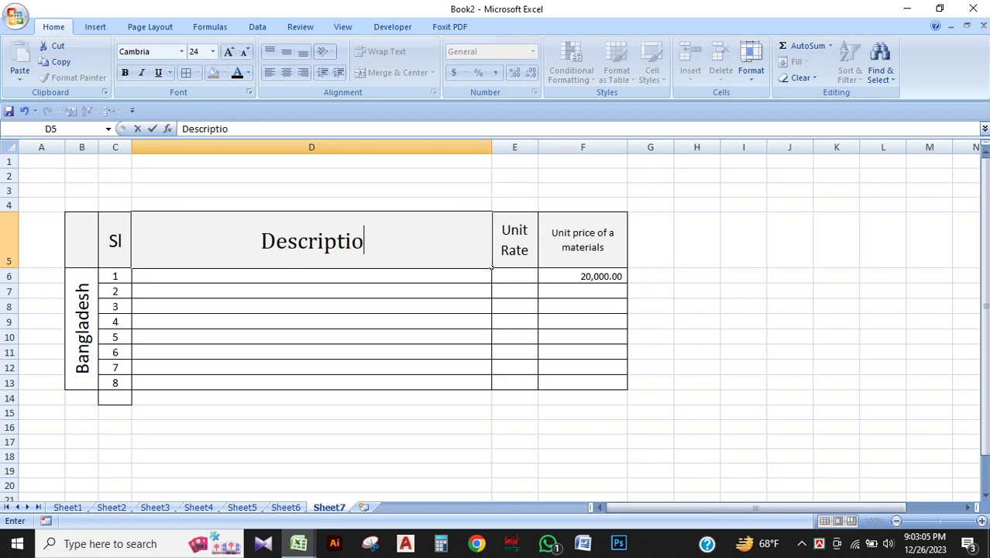
type("n")
left_click(311, 337)
left_click(311, 241)
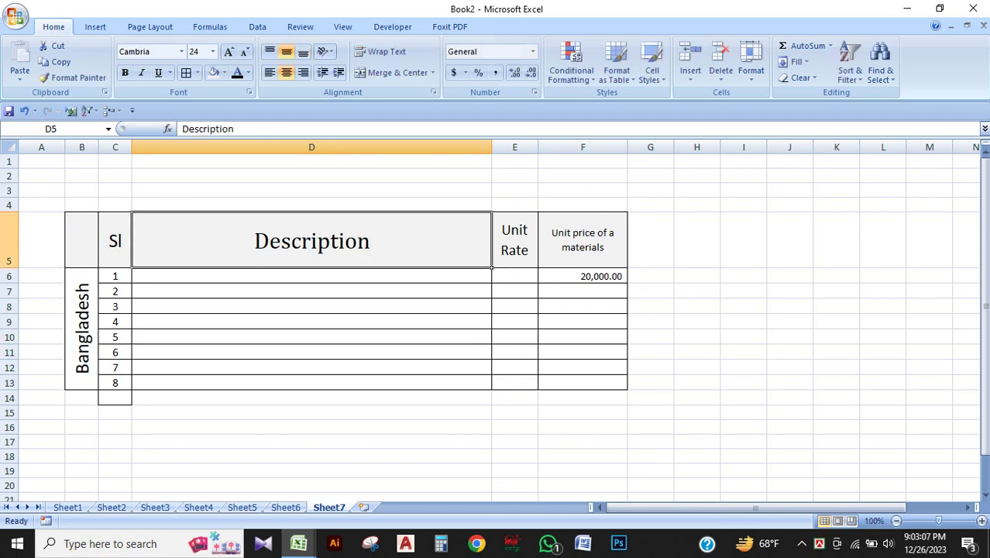
left_click(514, 240)
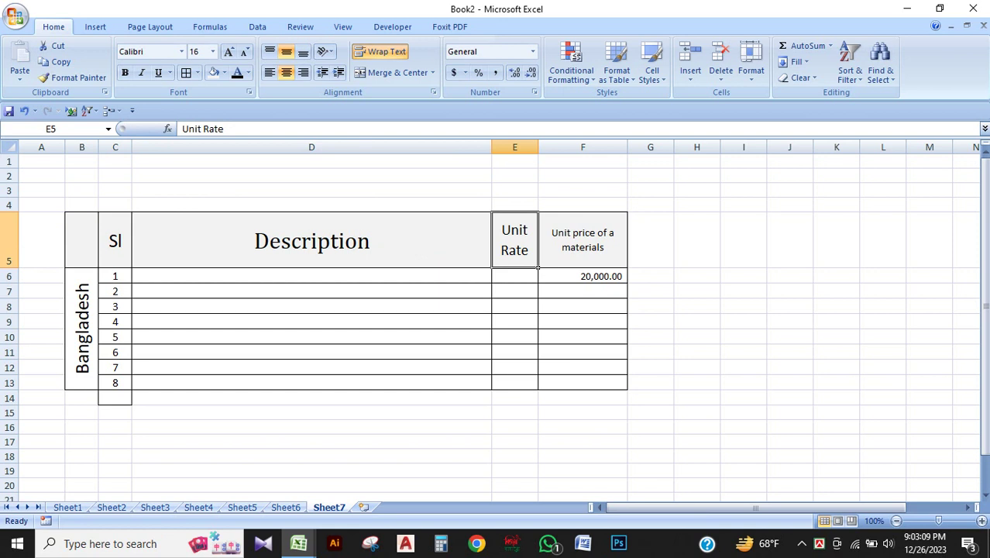
left_click(742, 351)
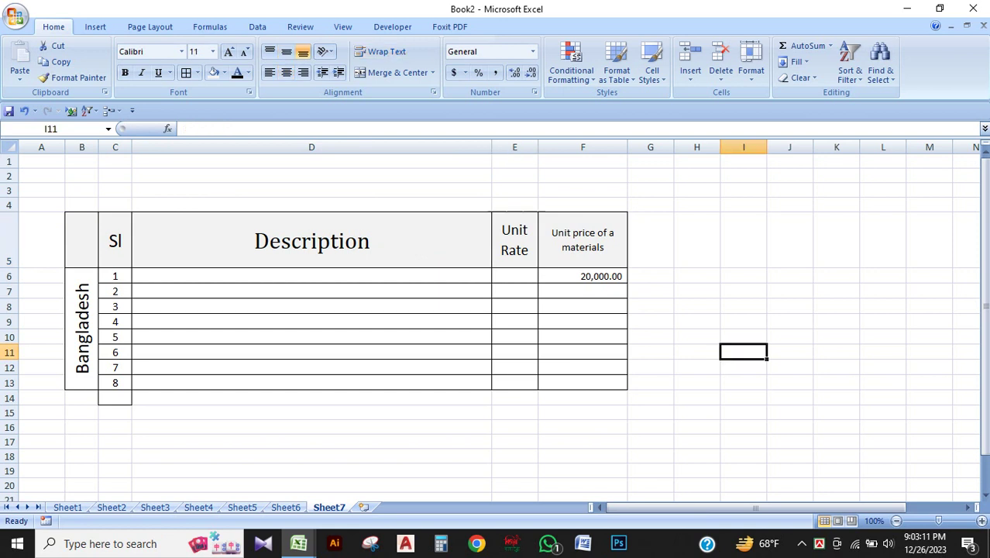
Narrow the Description column to about two thirds of its width, keeping its heading fully readable.
left_click_drag(491, 146, 189, 146)
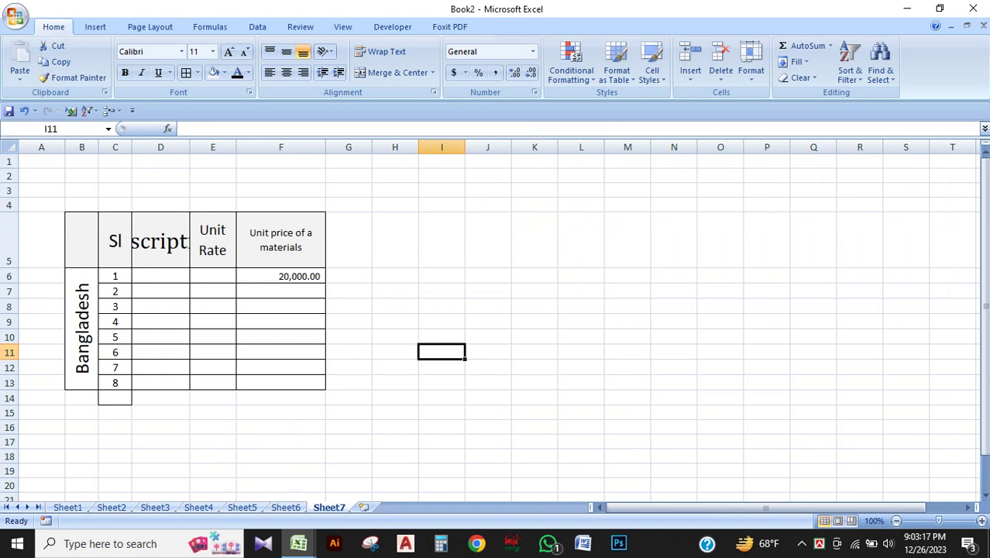
left_click_drag(190, 147, 365, 147)
left_click(616, 241)
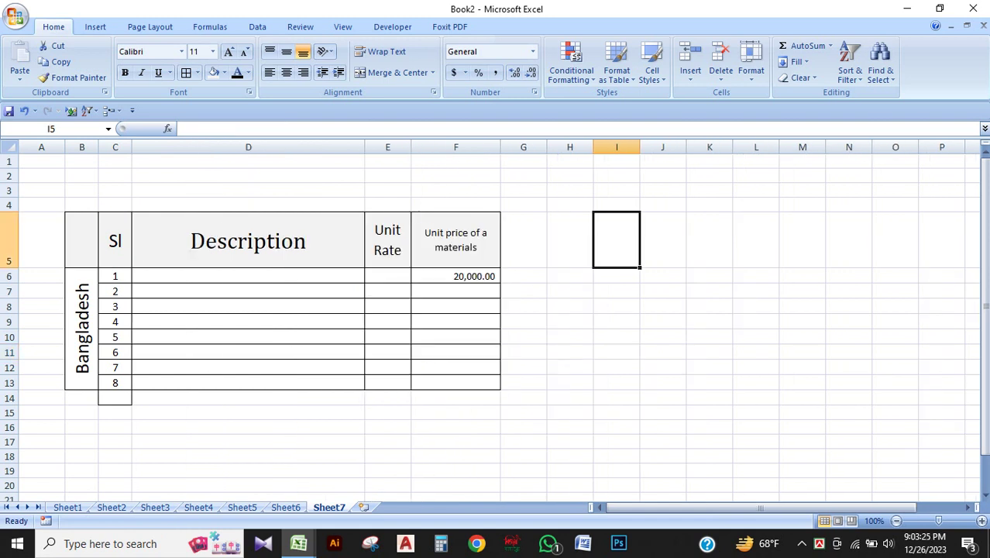
Reduce the height of header row 5 and make the Description column slightly narrower.
left_click_drag(10, 268, 9, 256)
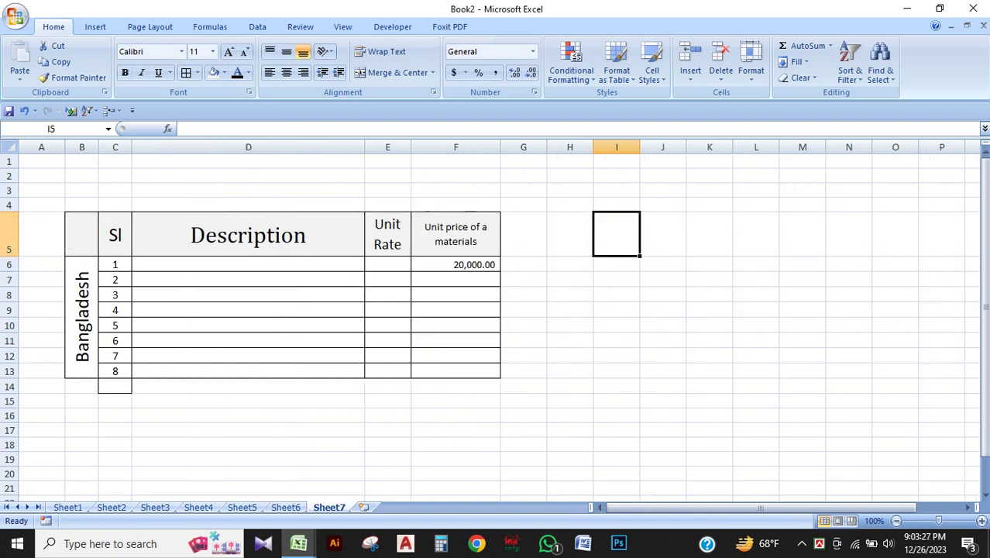
left_click(248, 309)
left_click(63, 254)
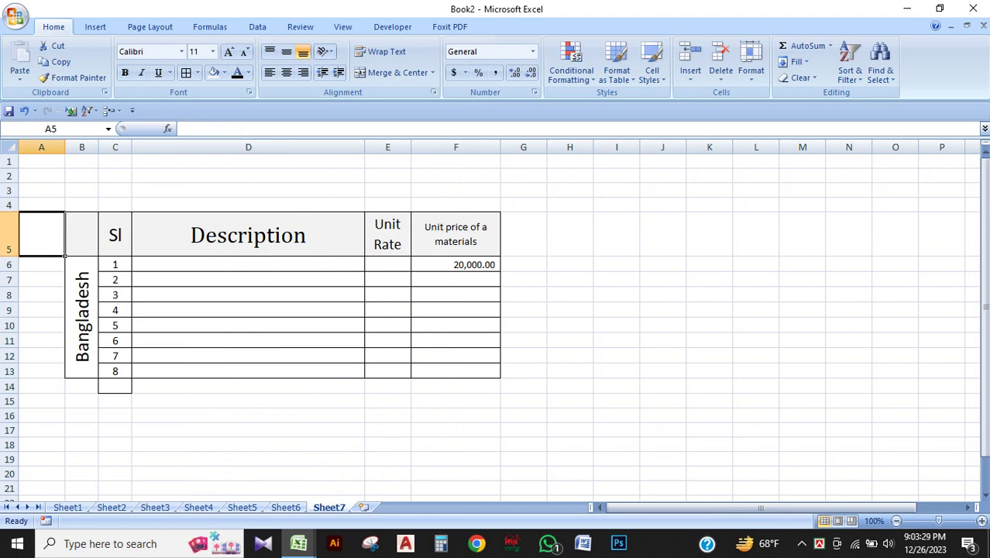
left_click_drag(364, 147, 364, 148)
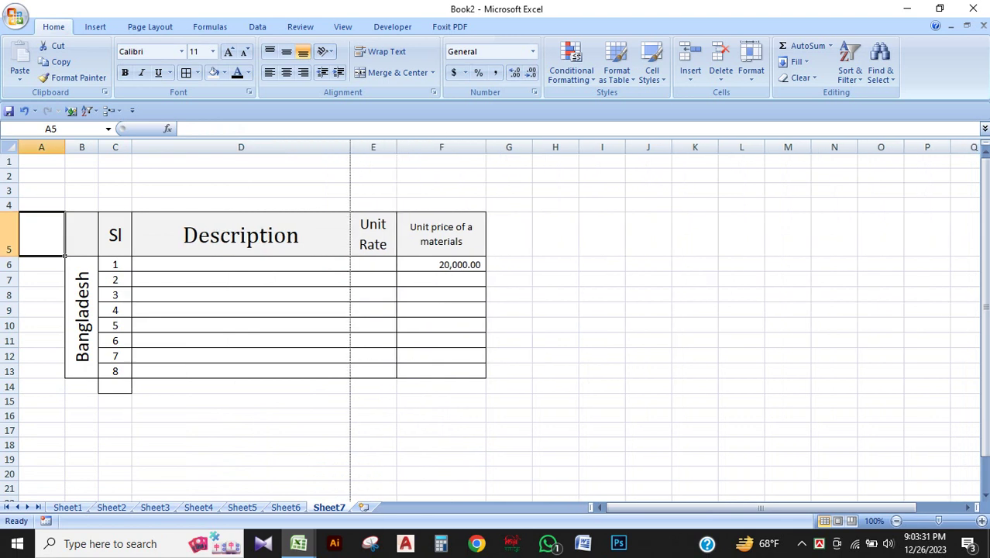
Widen the Sl and Unit Rate columns and narrow the Description and Unit price columns by hand.
left_click_drag(396, 147, 438, 147)
left_click_drag(131, 147, 139, 147)
left_click_drag(357, 147, 315, 147)
left_click_drag(493, 147, 471, 147)
Vary the row heights by hand: enlarge rows 6, 7 and 8, collapse row 9, and slightly lower header row 5.
left_click_drag(9, 272, 10, 298)
left_click_drag(9, 329, 9, 313)
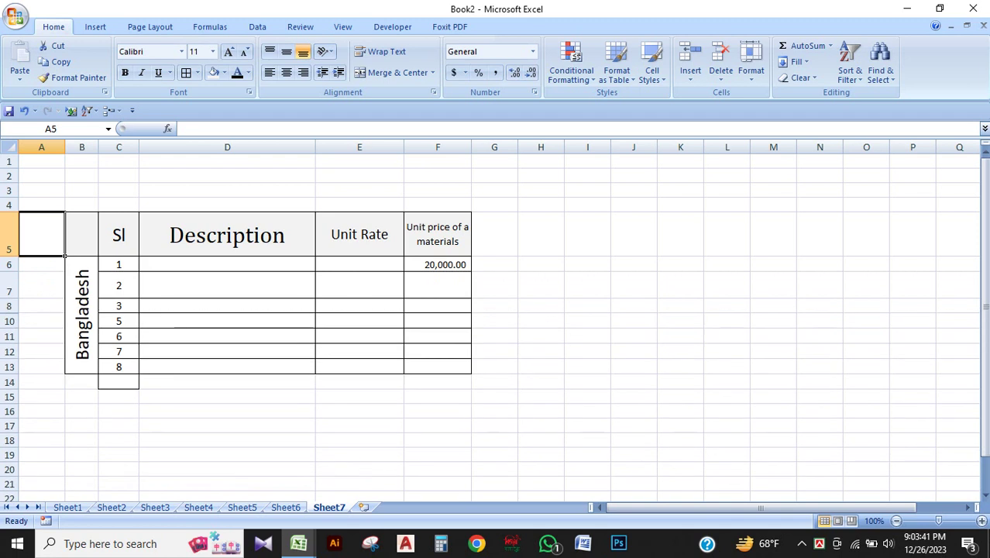
left_click_drag(41, 368, 41, 320)
left_click(41, 367)
left_click(64, 252)
left_click_drag(9, 255, 10, 274)
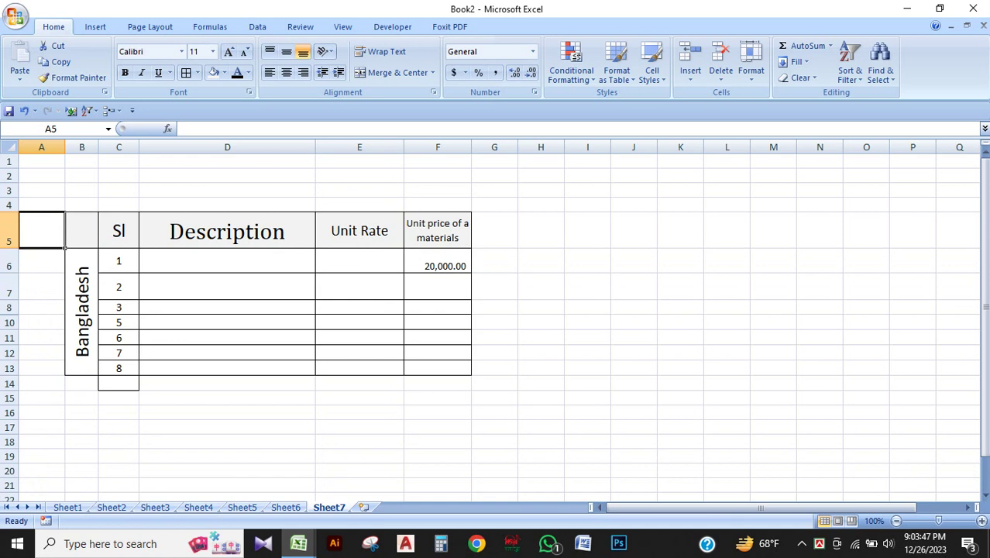
left_click(81, 397)
left_click_drag(10, 313, 9, 327)
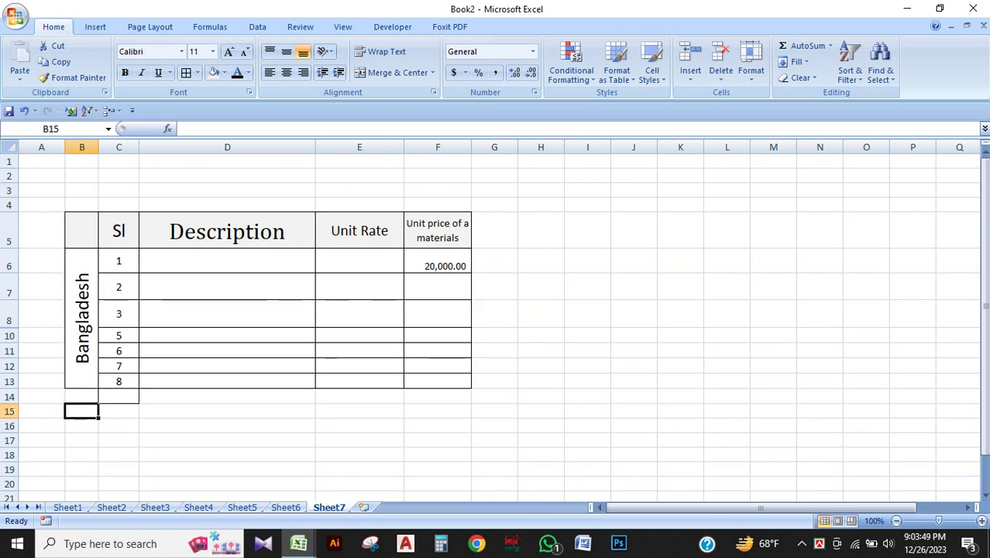
left_click(587, 411)
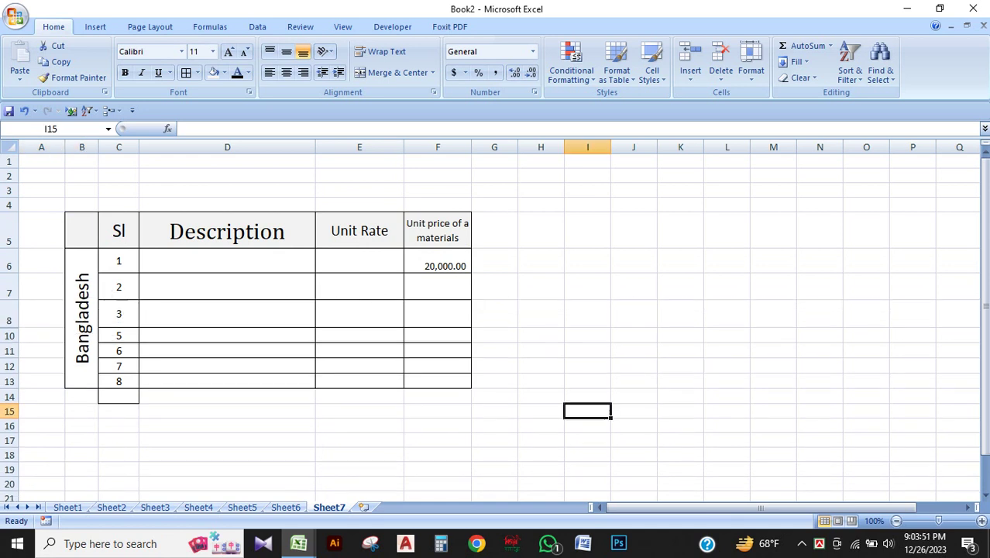
left_click_drag(227, 261, 227, 382)
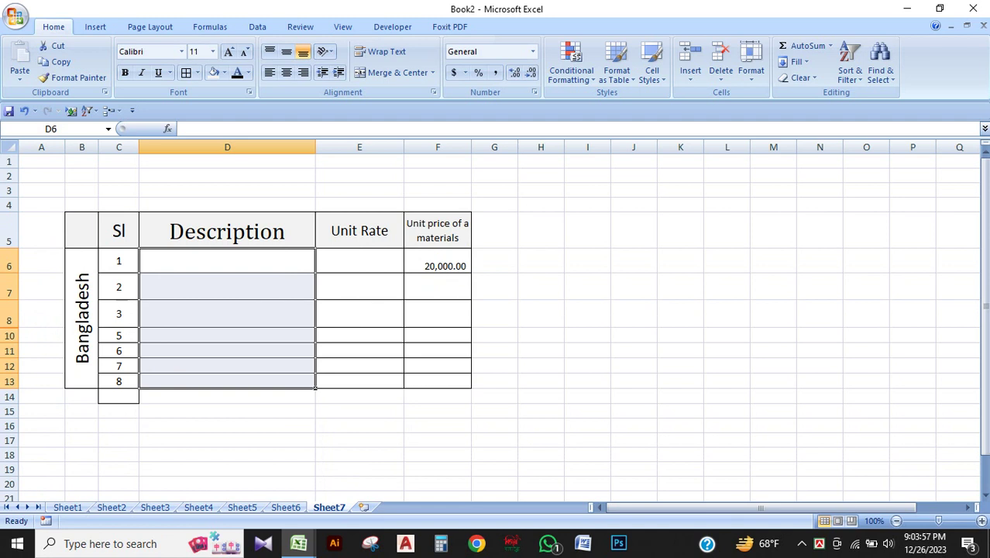
left_click(494, 366)
left_click_drag(227, 261, 227, 365)
left_click(227, 335)
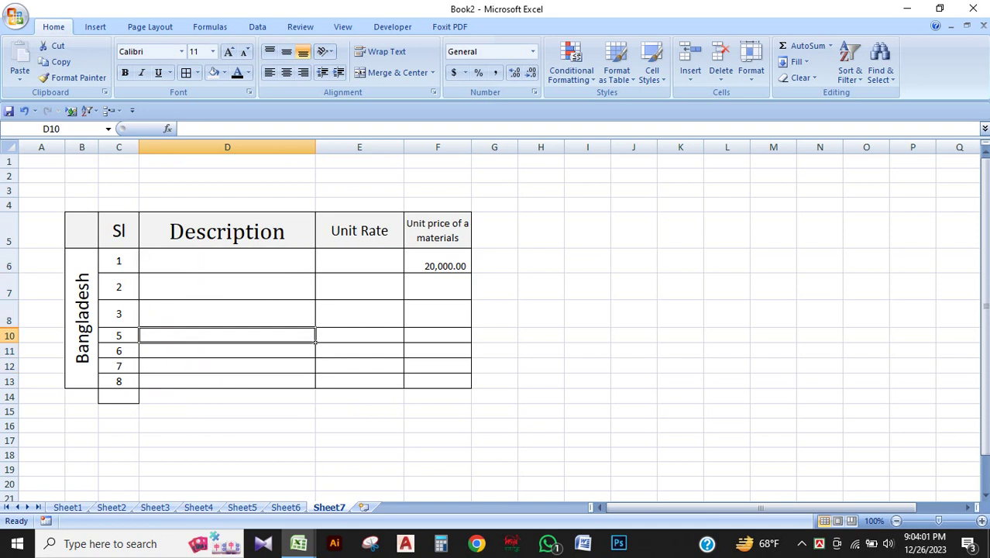
left_click(227, 261)
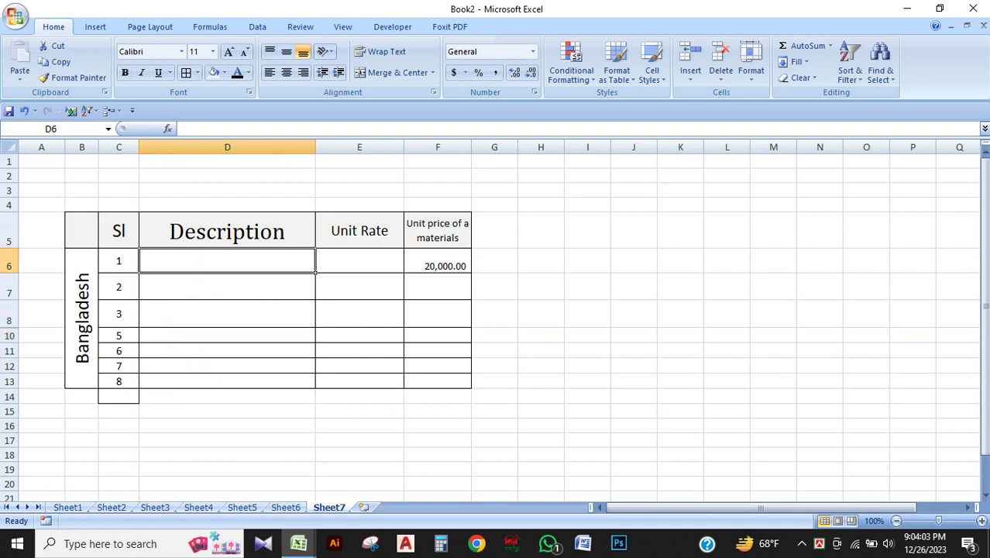
left_click(227, 314)
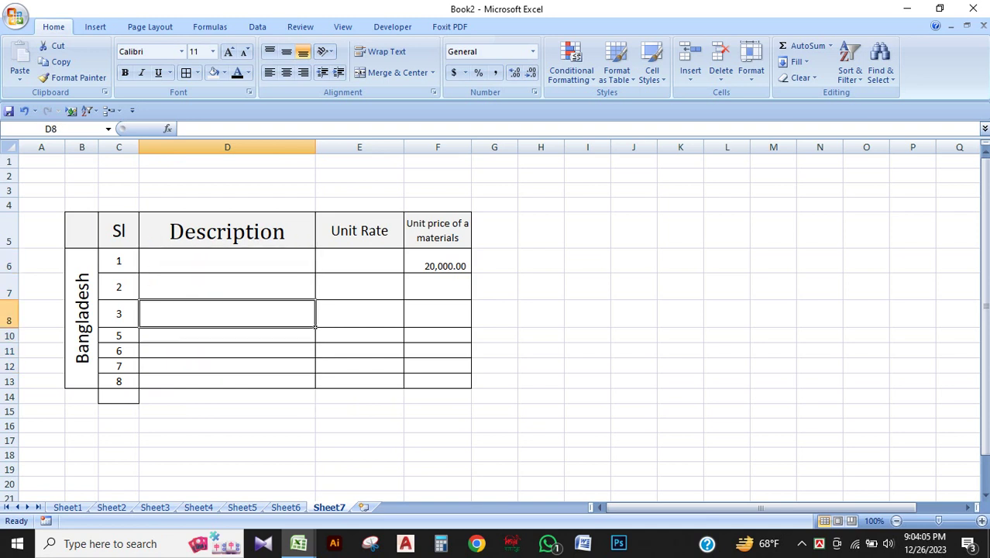
left_click(227, 335)
left_click(227, 351)
left_click(227, 396)
left_click(772, 351)
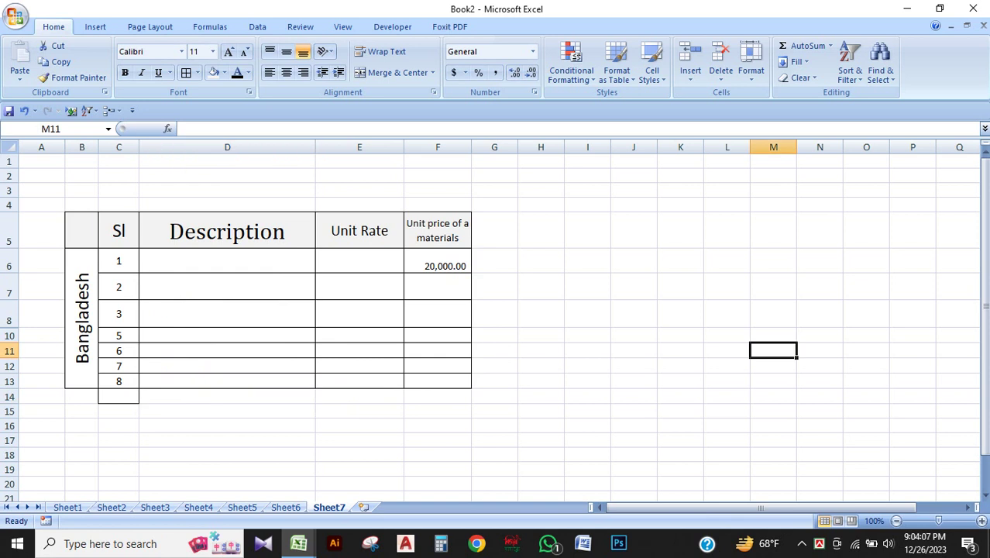
left_click_drag(227, 261, 227, 382)
left_click(587, 380)
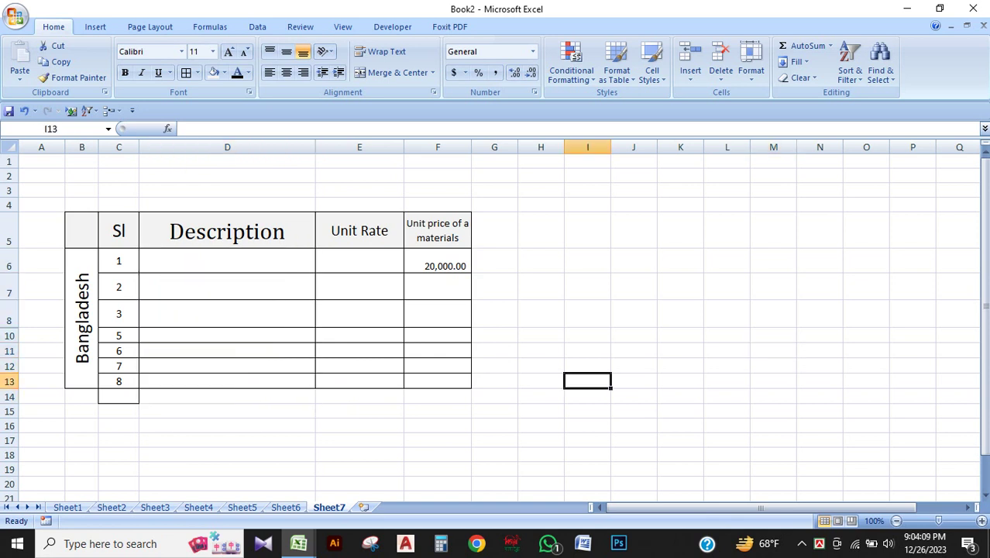
left_click_drag(227, 261, 314, 385)
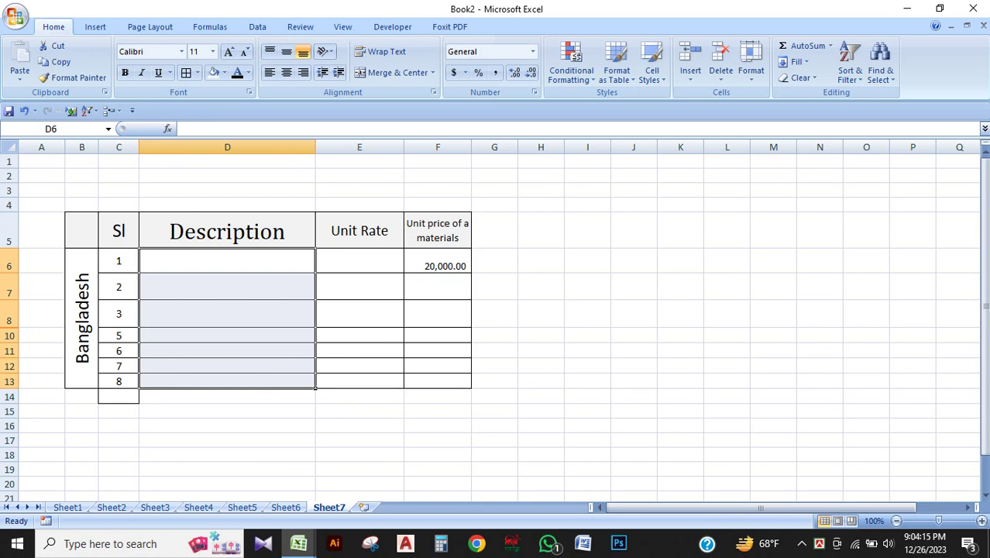
left_click(494, 287)
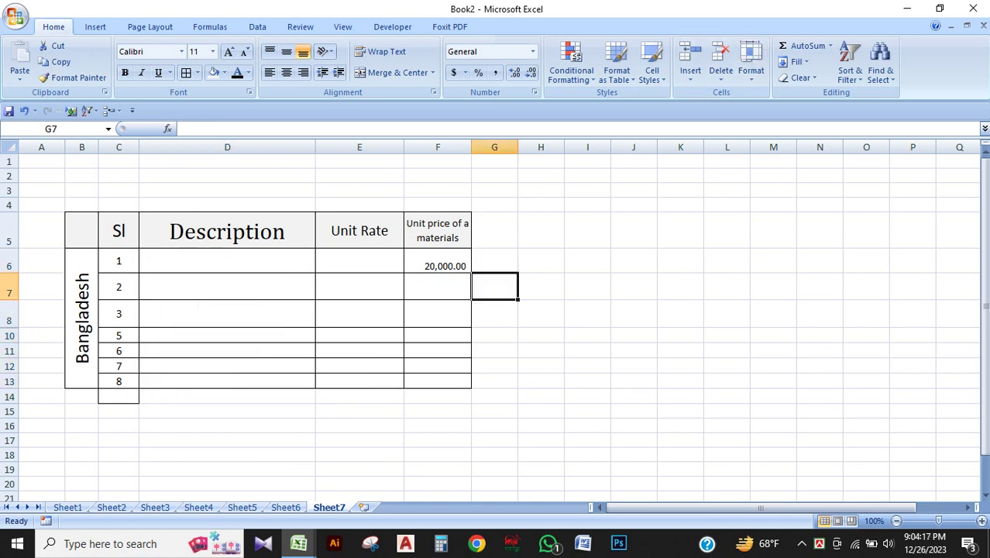
Set a uniform row height of 20 for table rows 6 to 13.
left_click_drag(227, 261, 232, 381)
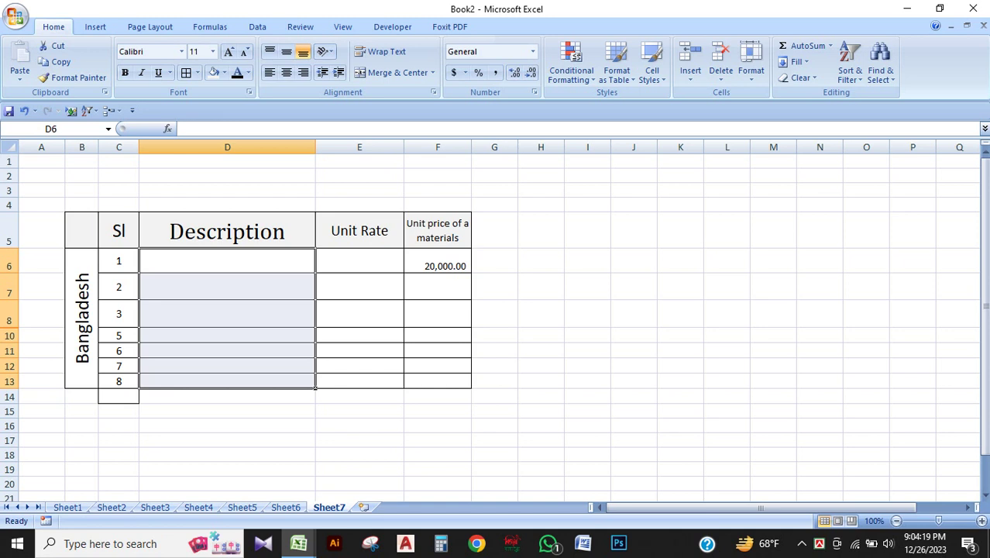
left_click(750, 63)
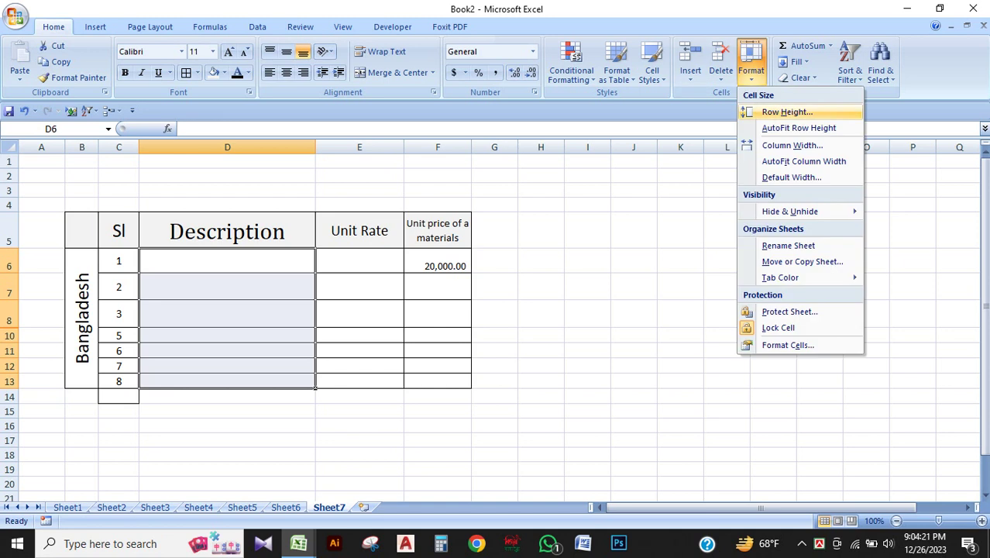
left_click(786, 112)
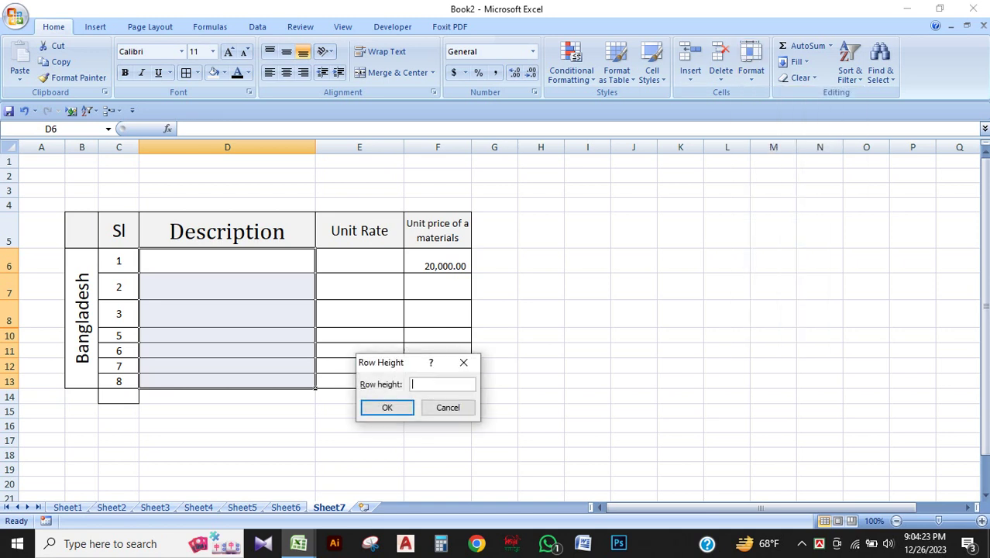
type("20")
key("Return")
left_click(587, 315)
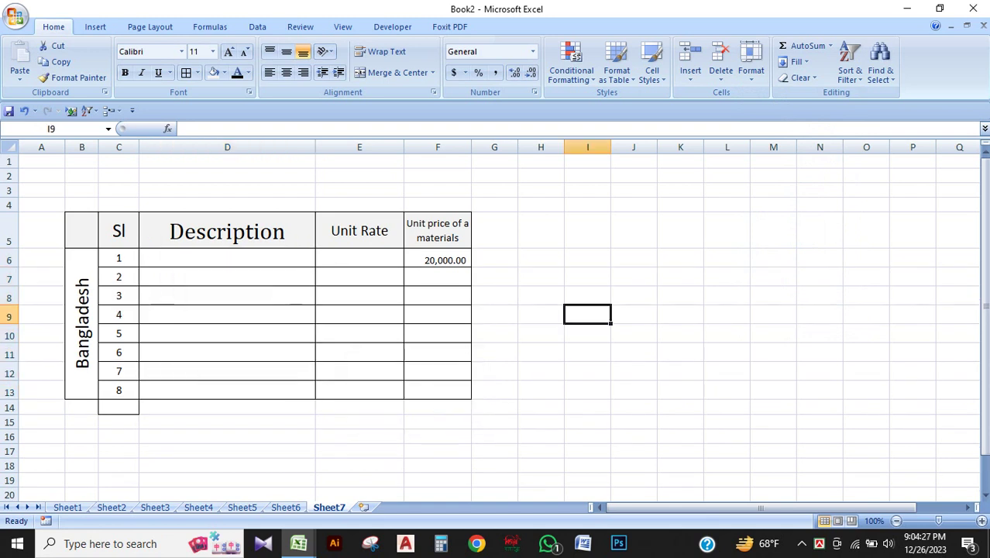
Set the height of table rows 6 to 13 to 30.
left_click_drag(201, 260, 316, 398)
left_click(751, 70)
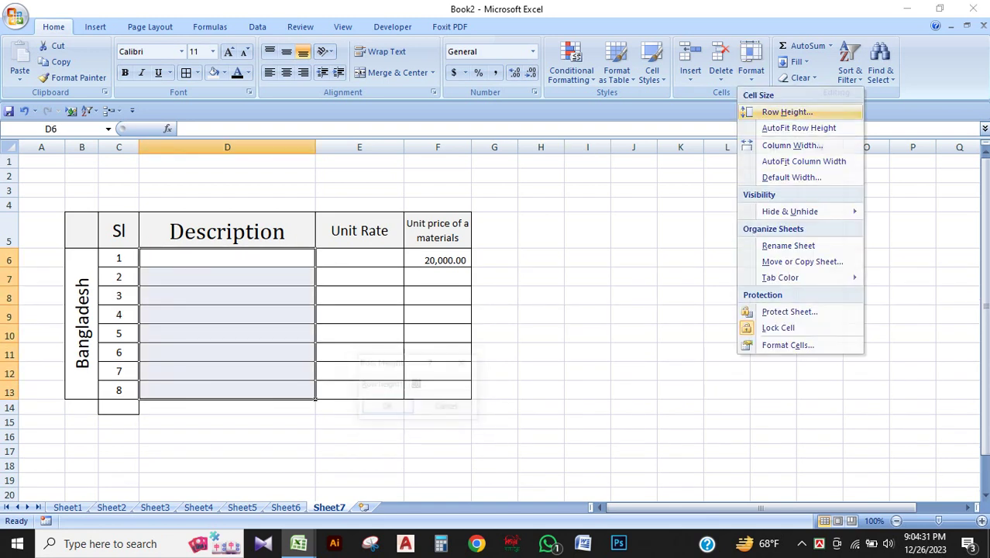
left_click(778, 111)
type("30")
key("Return")
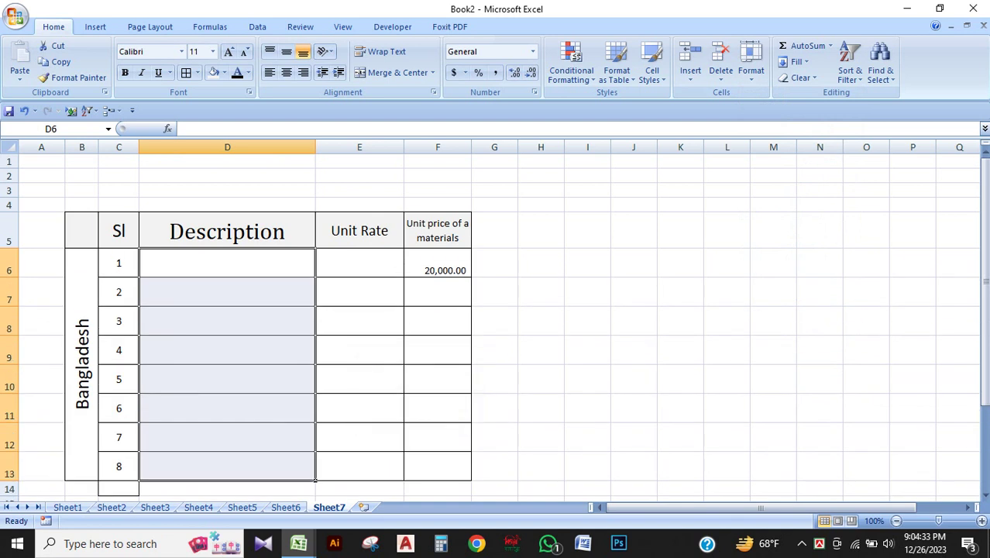
left_click(634, 292)
left_click(399, 331)
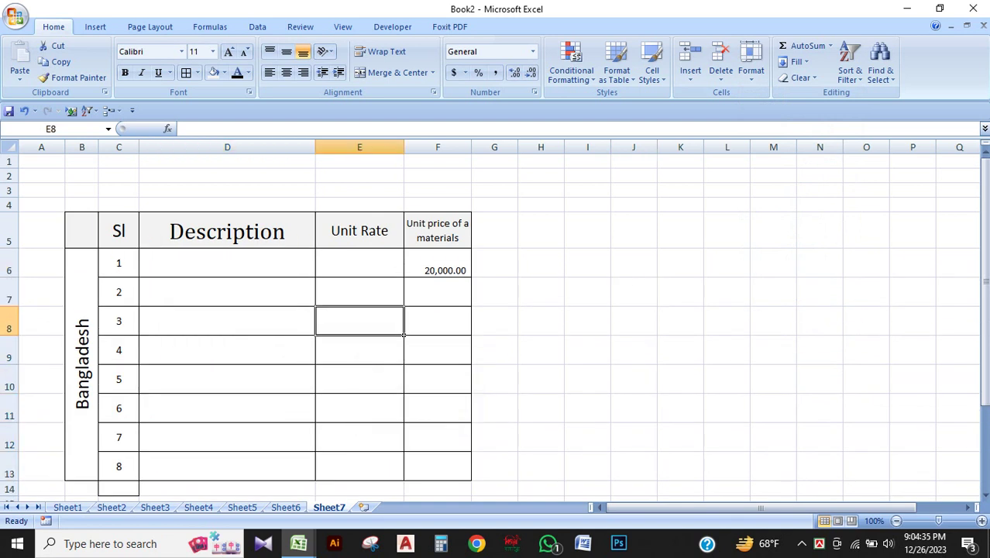
Set the width of the Unit Rate and Unit price columns to 10.
left_click_drag(387, 267, 465, 271)
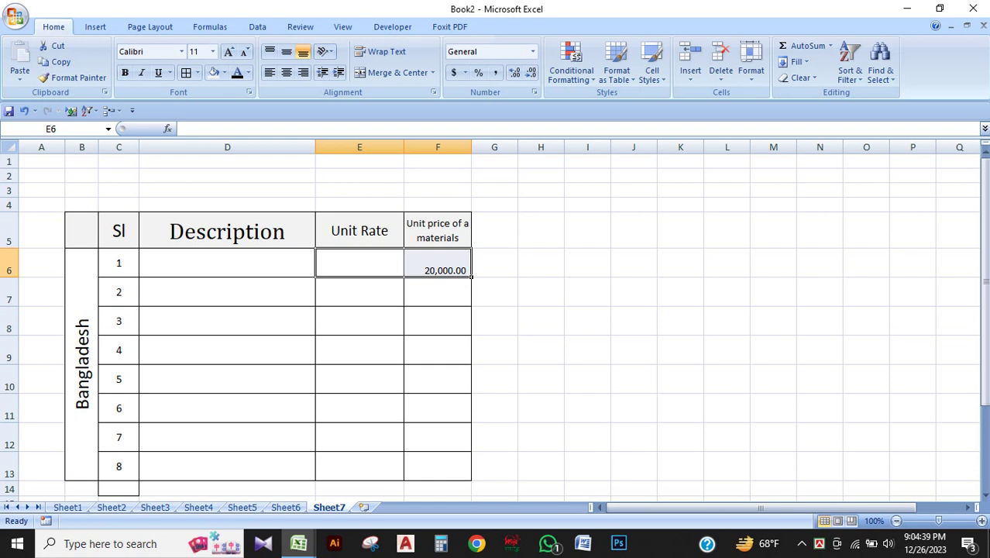
left_click(751, 62)
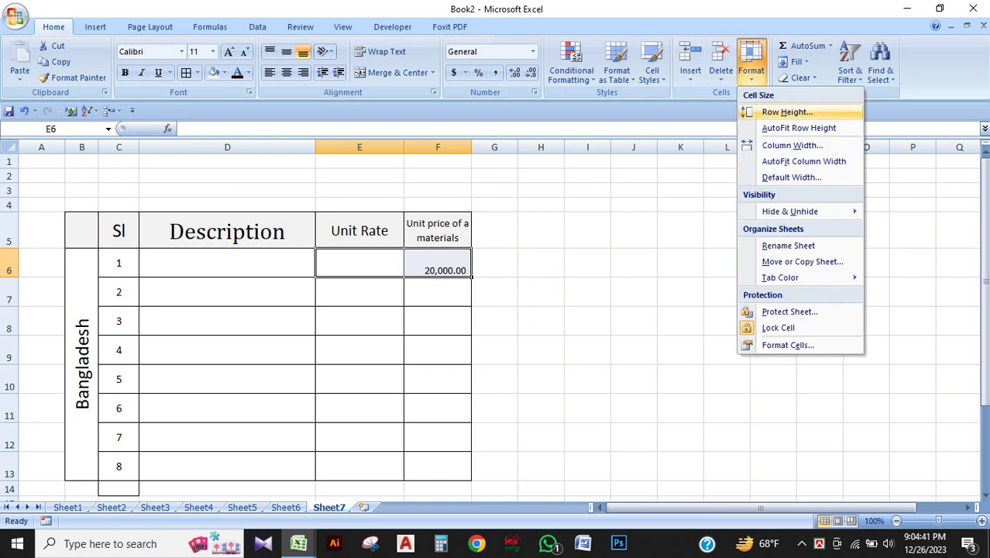
left_click(792, 146)
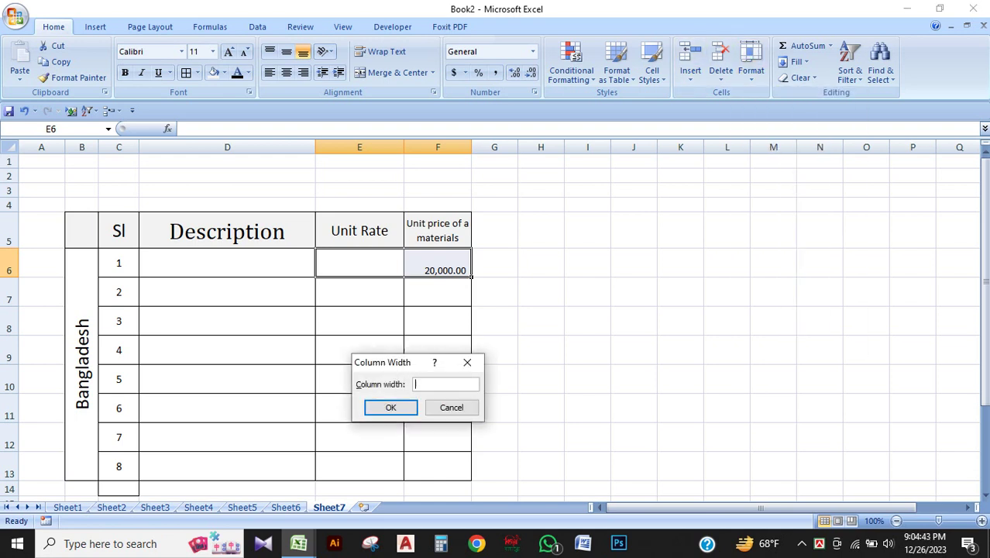
type("10")
key("Return")
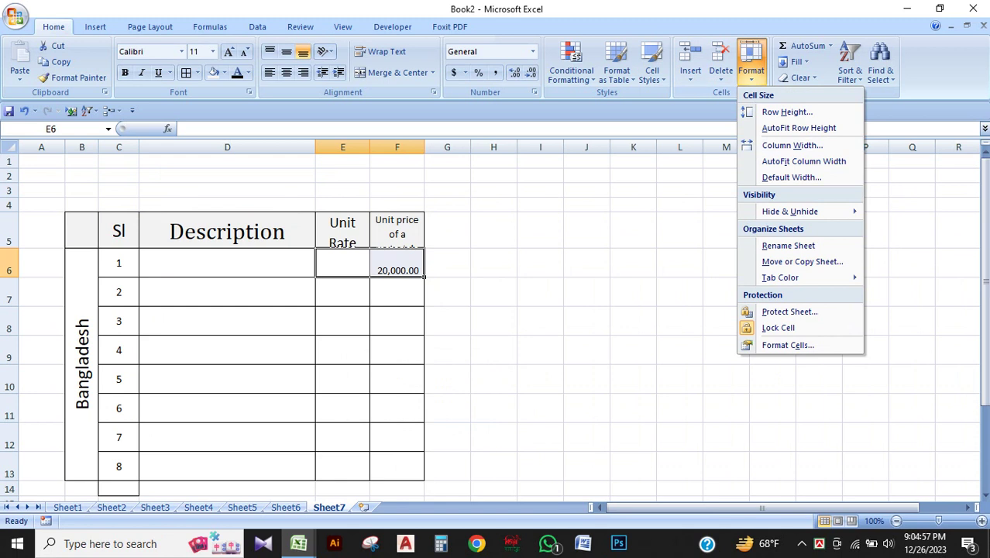
left_click(750, 61)
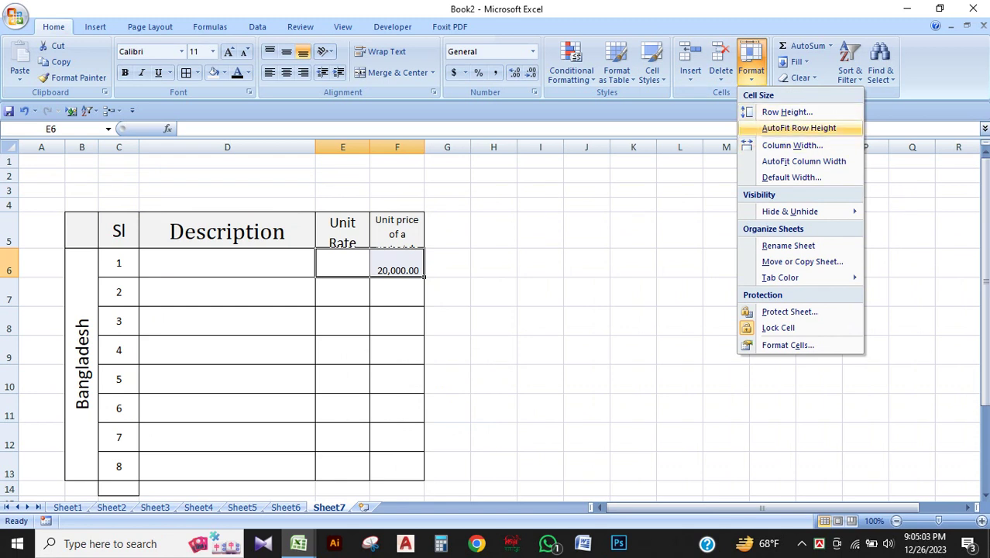
left_click(799, 129)
left_click(227, 263)
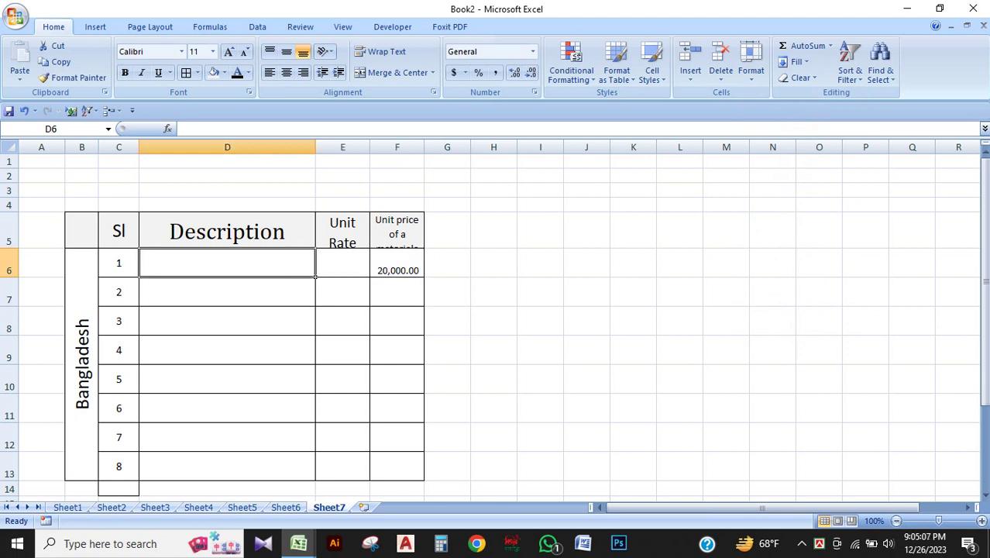
left_click(342, 263)
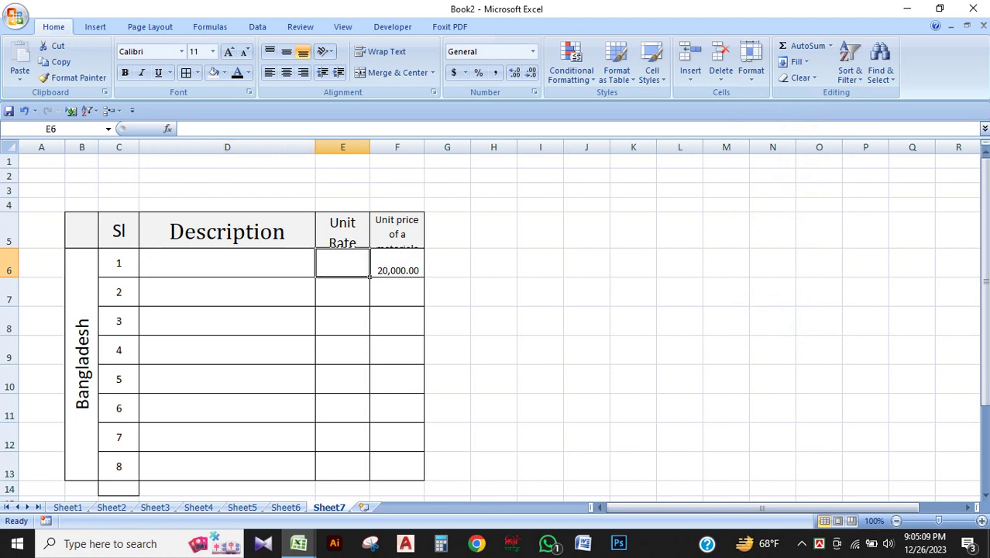
Shorten table rows 6 to 9 by hand so they are lower than the remaining rows.
left_click(227, 263)
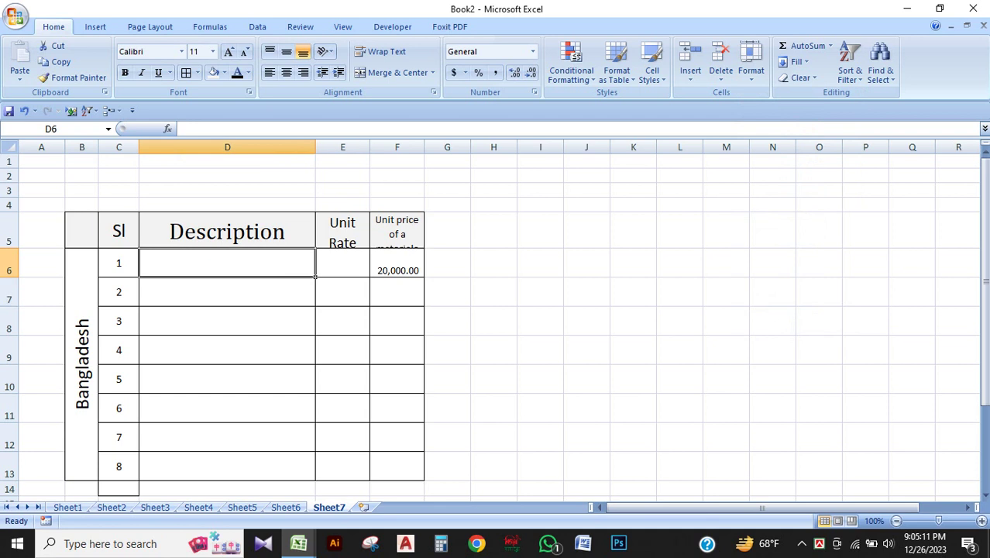
left_click_drag(315, 276, 315, 267)
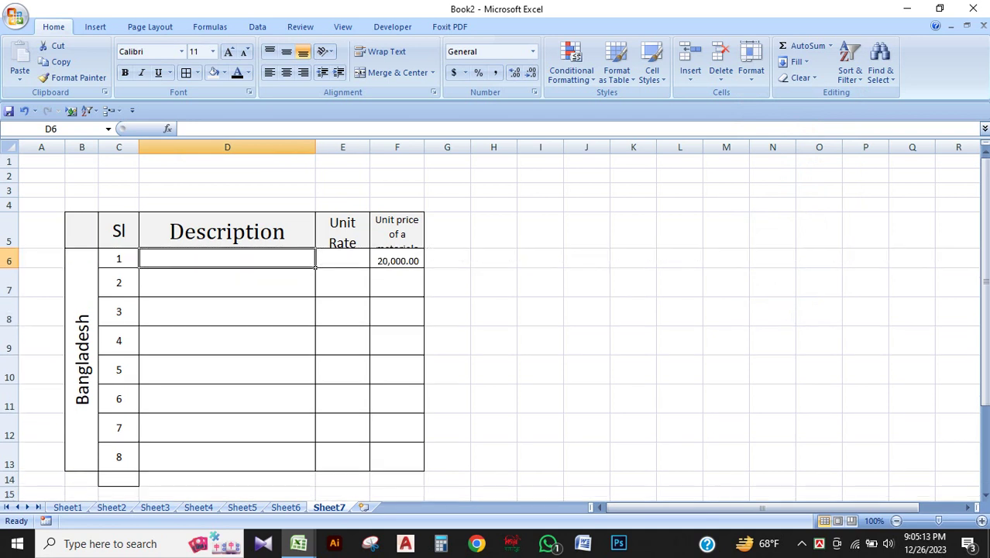
left_click_drag(10, 297, 9, 324)
left_click(587, 367)
Set the height of all numbered table rows, 6 to 13, to 40.
left_click_drag(305, 260, 315, 439)
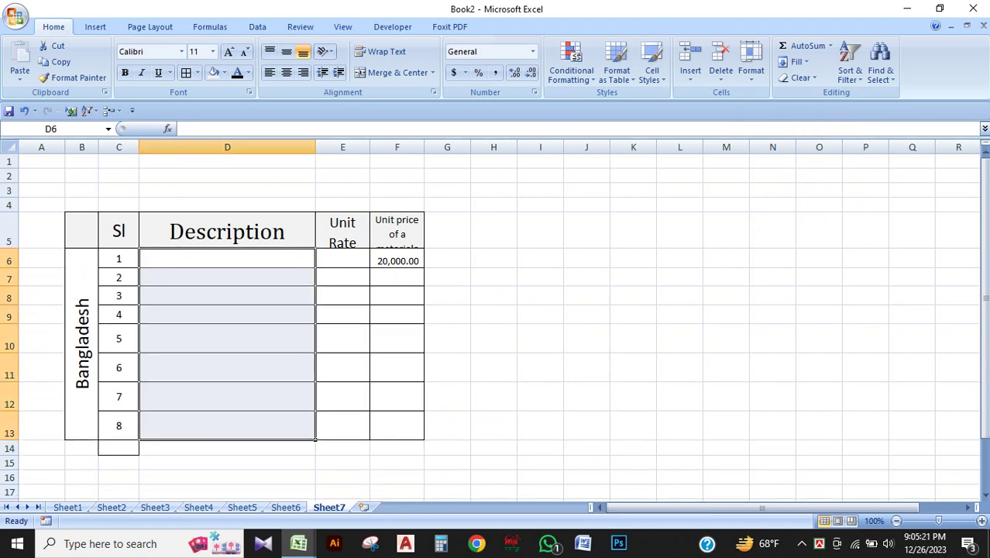
left_click(750, 66)
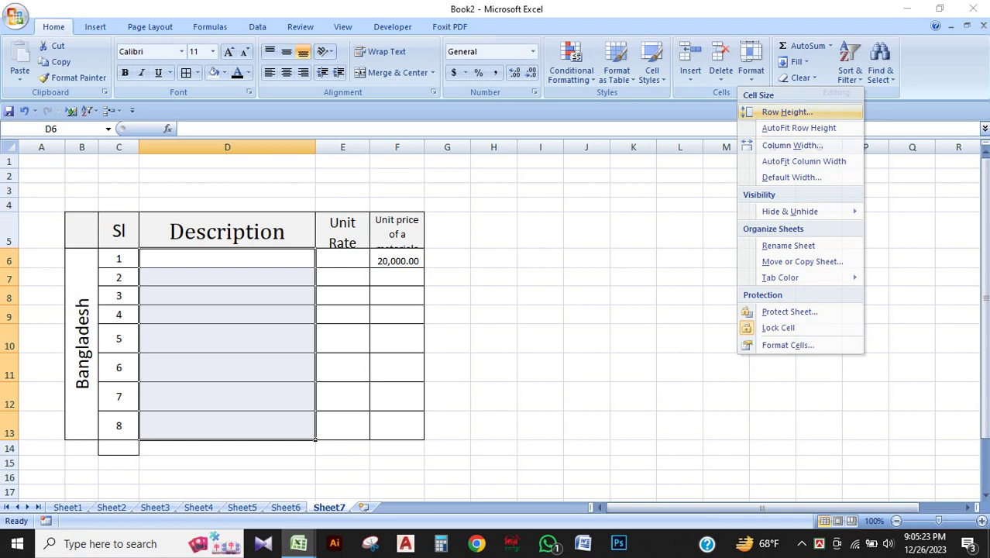
left_click(775, 110)
type("40")
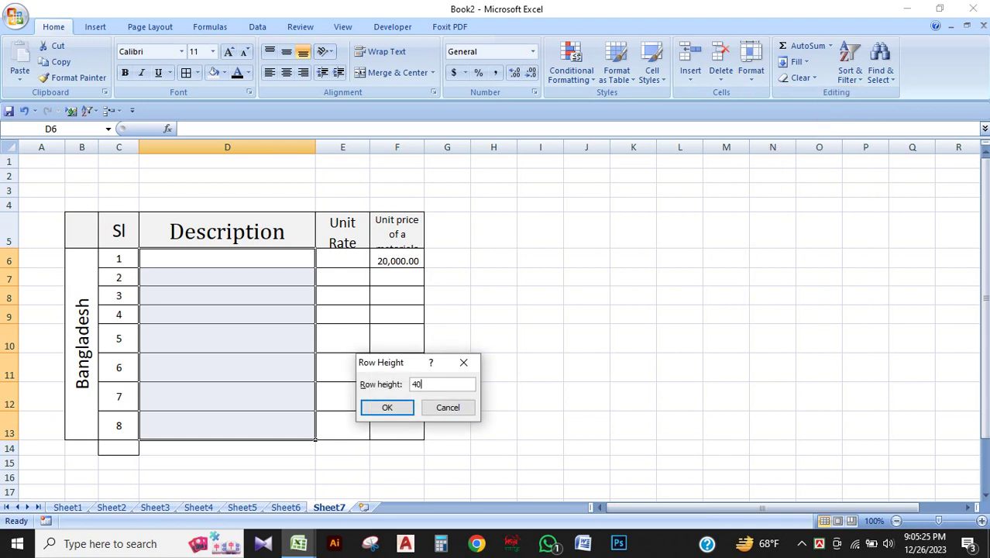
key("Return")
left_click(539, 306)
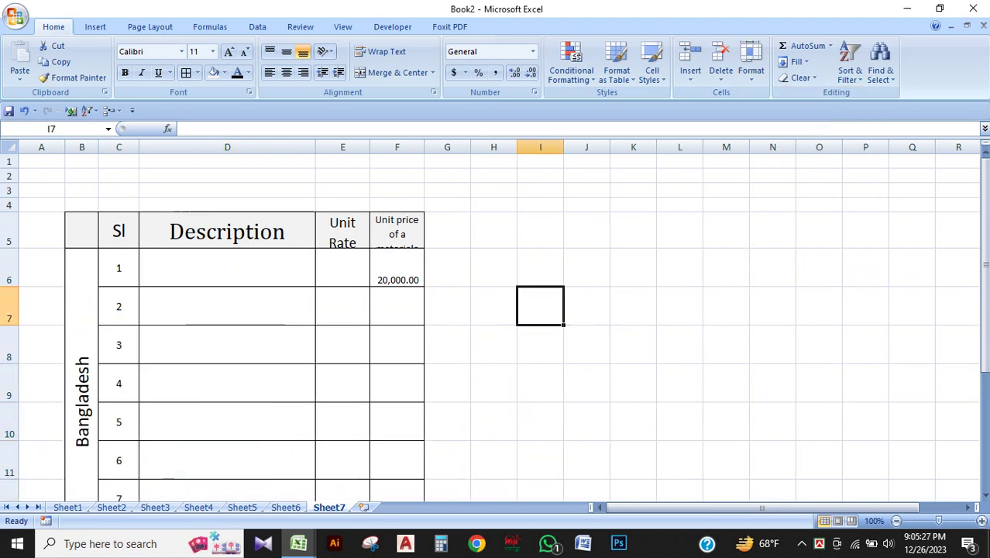
scroll(540, 305, "down", 1)
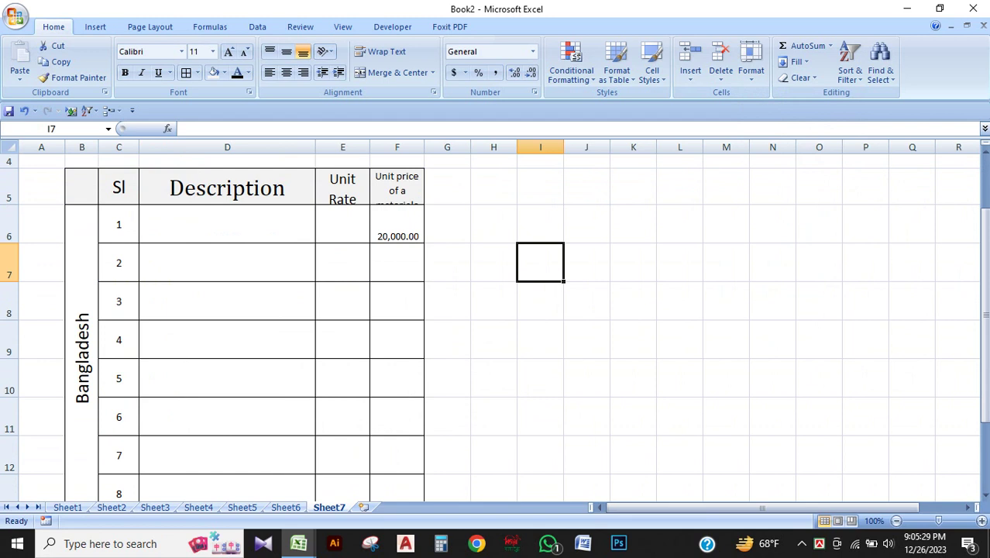
left_click(751, 66)
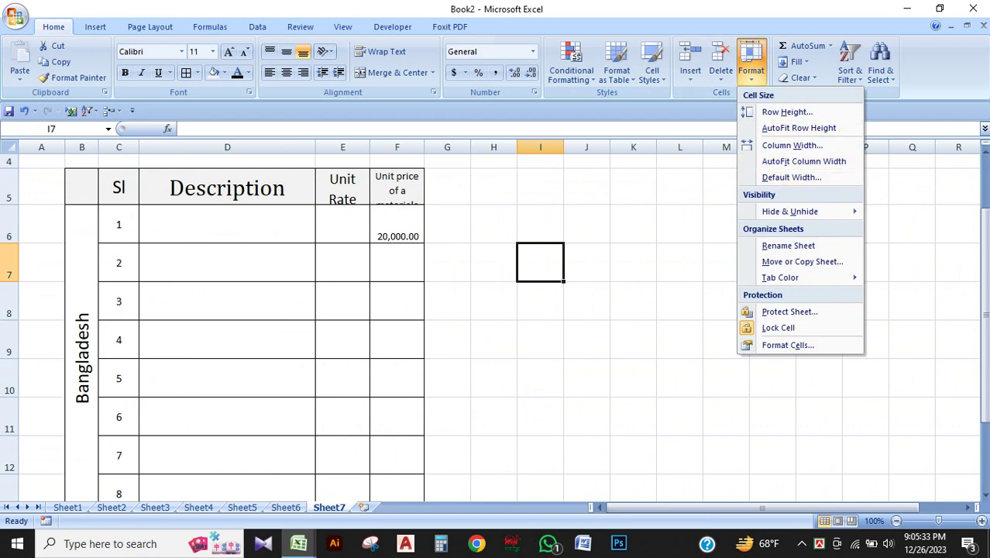
key("Escape")
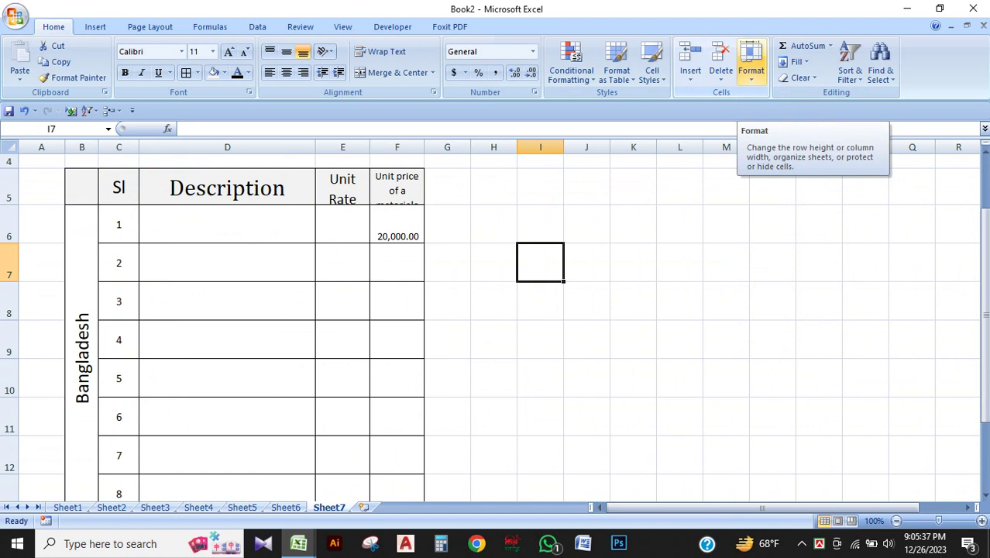
left_click(772, 488)
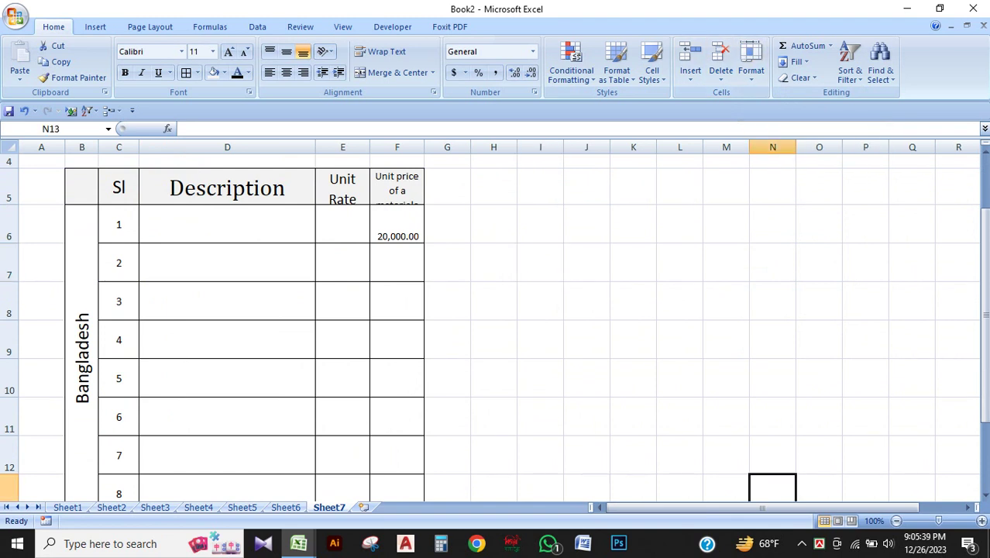